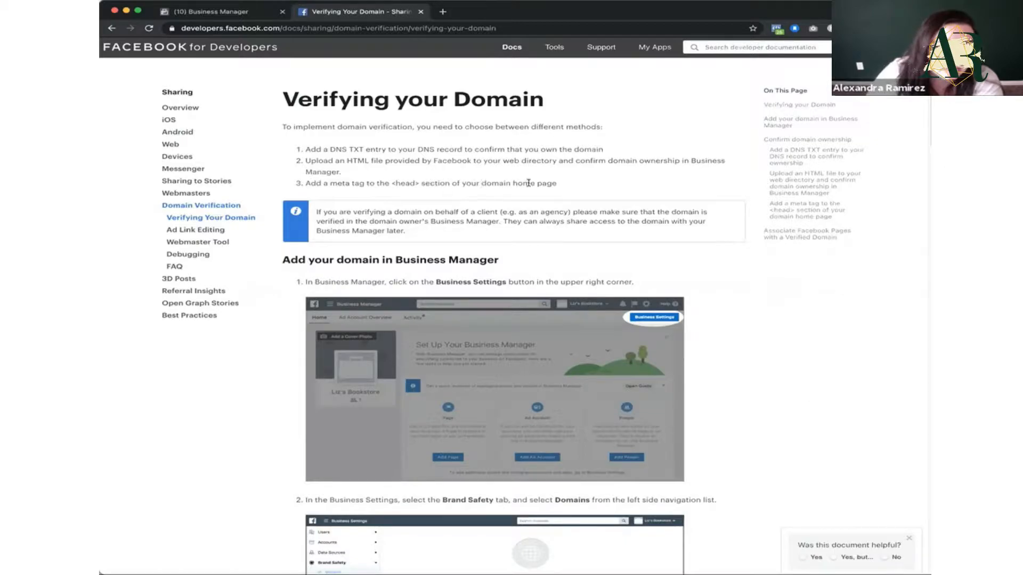
Step: Consult the domain verification guide, switch to Business Manager and open Business Settings
{"action": "scroll", "coordinate": [582, 186], "scroll_direction": "down", "scroll_amount": 1}
{"action": "scroll", "coordinate": [582, 186], "scroll_direction": "down", "scroll_amount": 3}
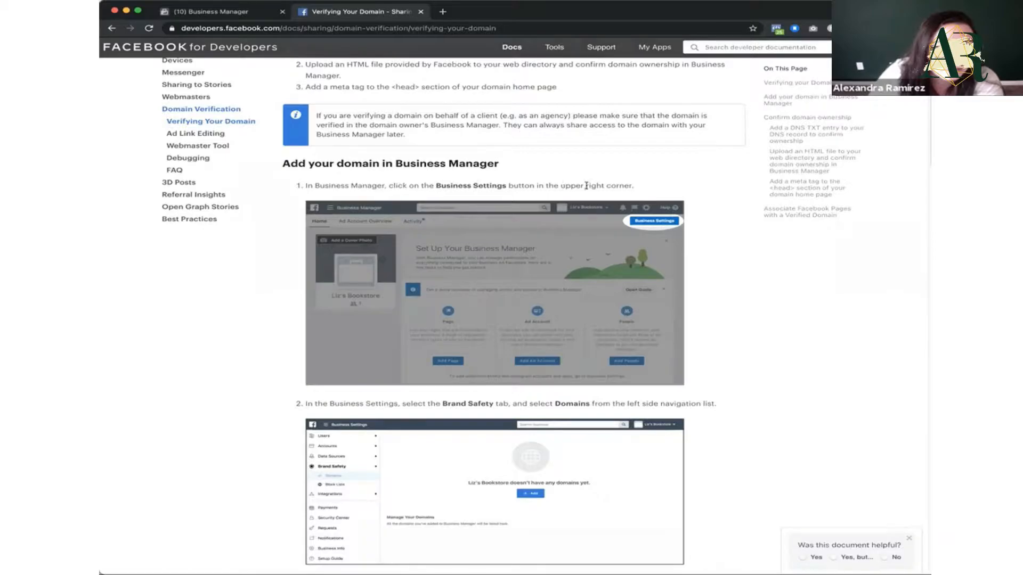
{"action": "scroll", "coordinate": [629, 192], "scroll_direction": "down", "scroll_amount": 5}
{"action": "scroll", "coordinate": [629, 192], "scroll_direction": "down", "scroll_amount": 4}
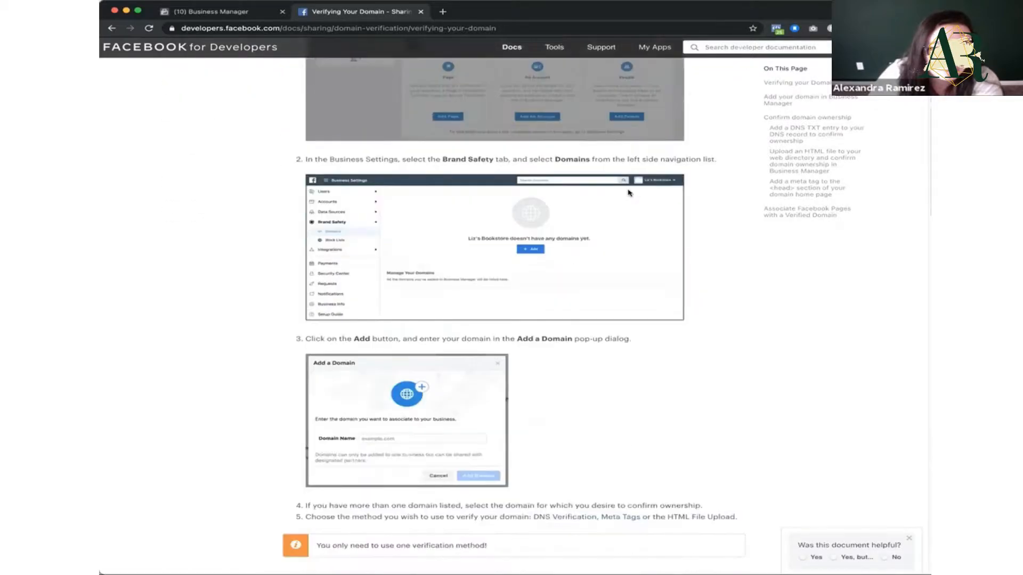
{"action": "key", "text": "ctrl+shift+Tab"}
{"action": "left_click", "coordinate": [271, 51]}
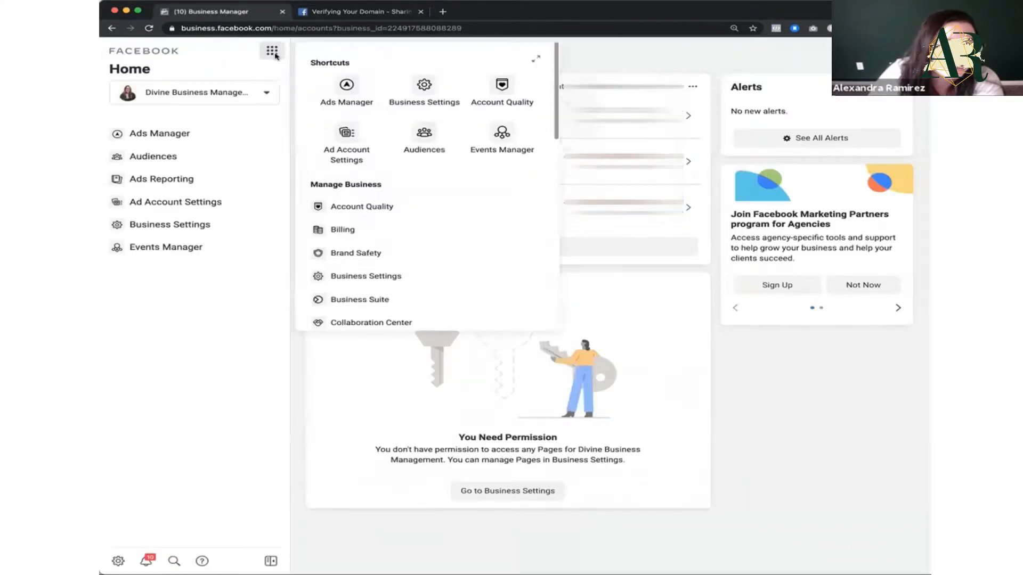
{"action": "left_click", "coordinate": [355, 269]}
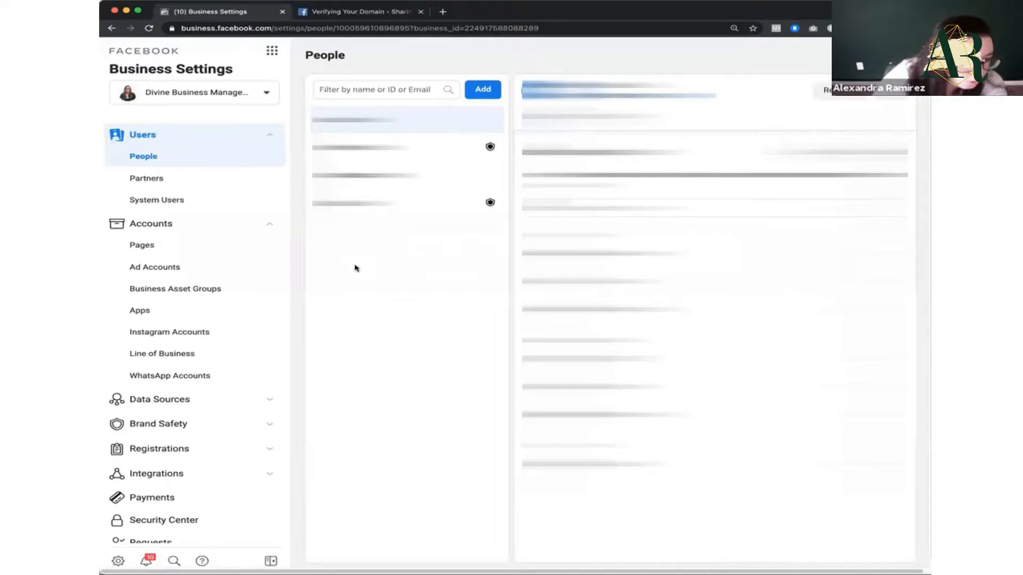
Step: Recheck the verification guide and open the Domains section under Brand Safety in Business Settings
{"action": "left_click", "coordinate": [355, 11]}
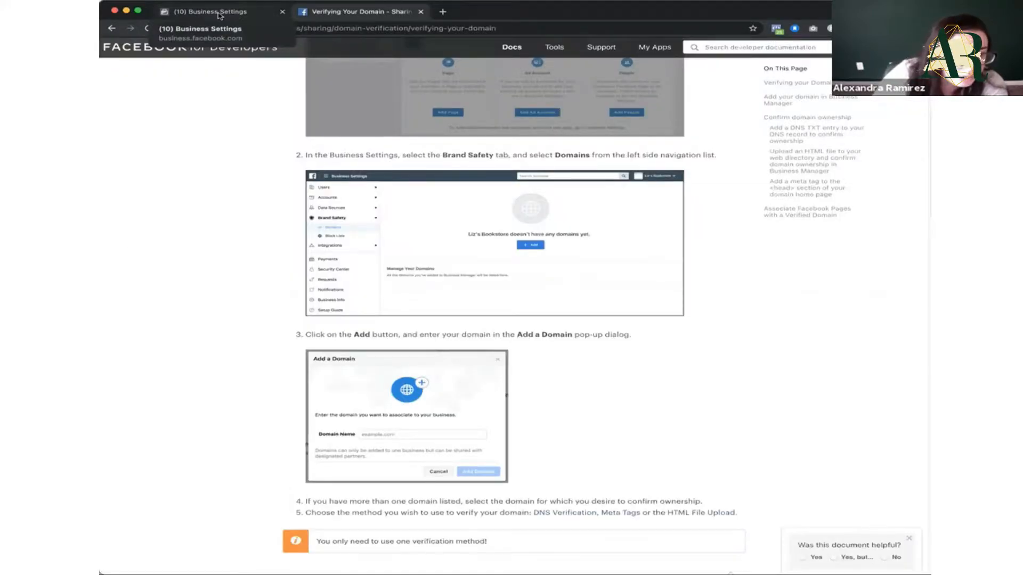
{"action": "left_click", "coordinate": [219, 12]}
{"action": "left_click", "coordinate": [208, 421]}
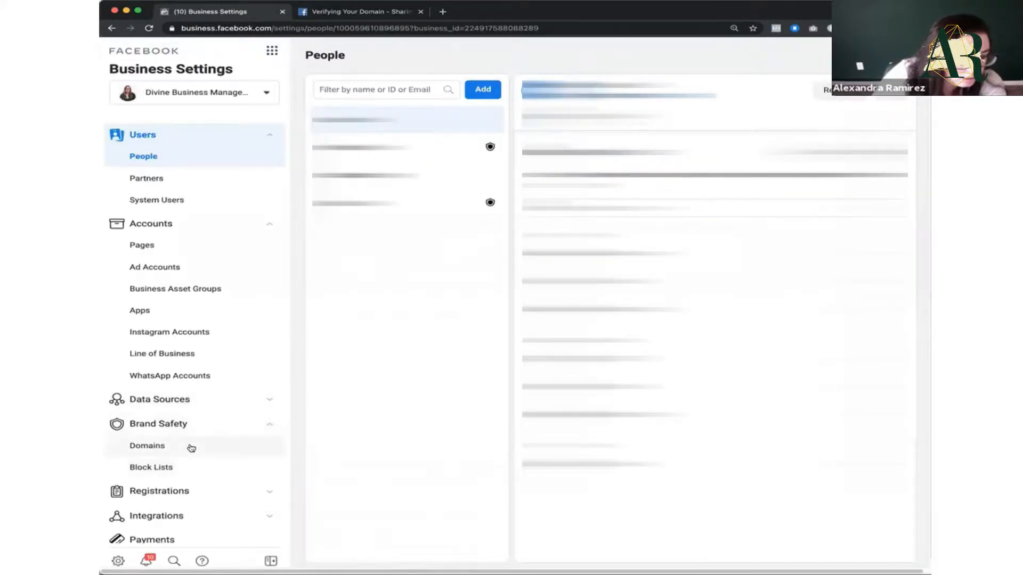
{"action": "left_click", "coordinate": [191, 448]}
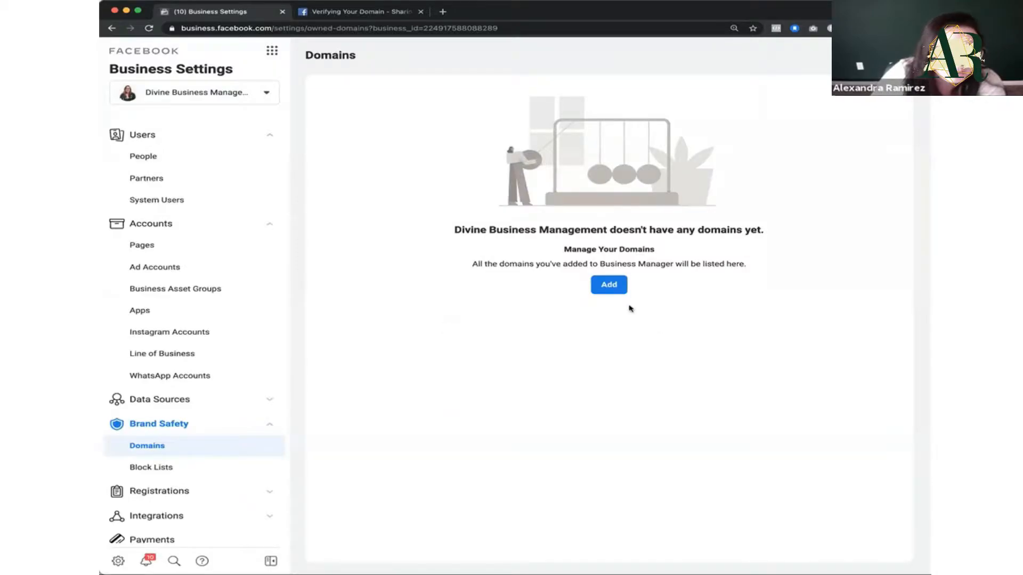
Step: Add the business's own website domain to Business Manager
{"action": "left_click", "coordinate": [608, 285]}
{"action": "left_click", "coordinate": [487, 227]}
{"action": "type", "text": "alexandraramirez.com"}
{"action": "left_click", "coordinate": [633, 287]}
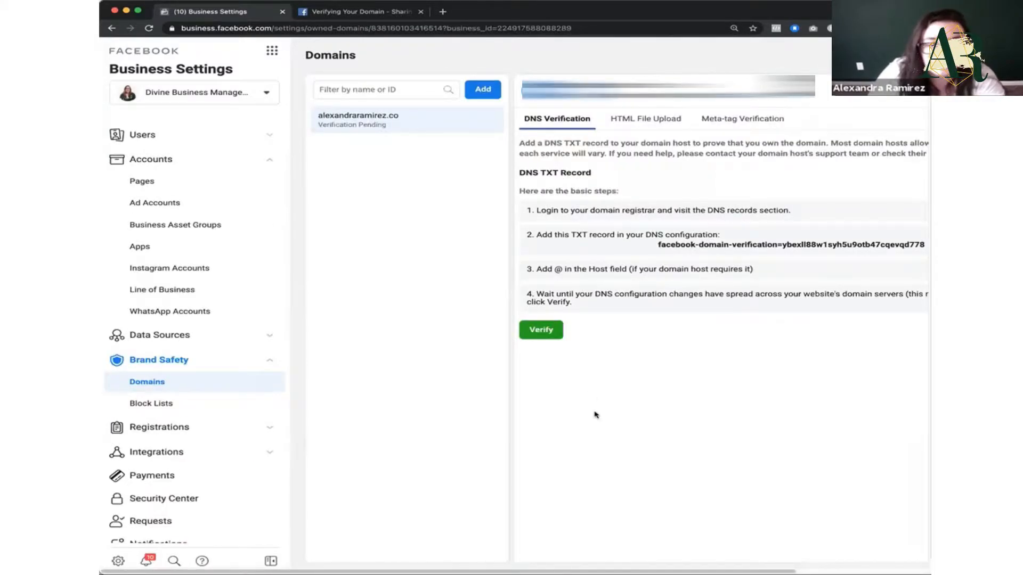
Step: Switch to the Media Temple account center and open the domain's DNS zone file for editing
{"action": "scroll", "coordinate": [271, 201], "scroll_direction": "right", "scroll_amount": 4}
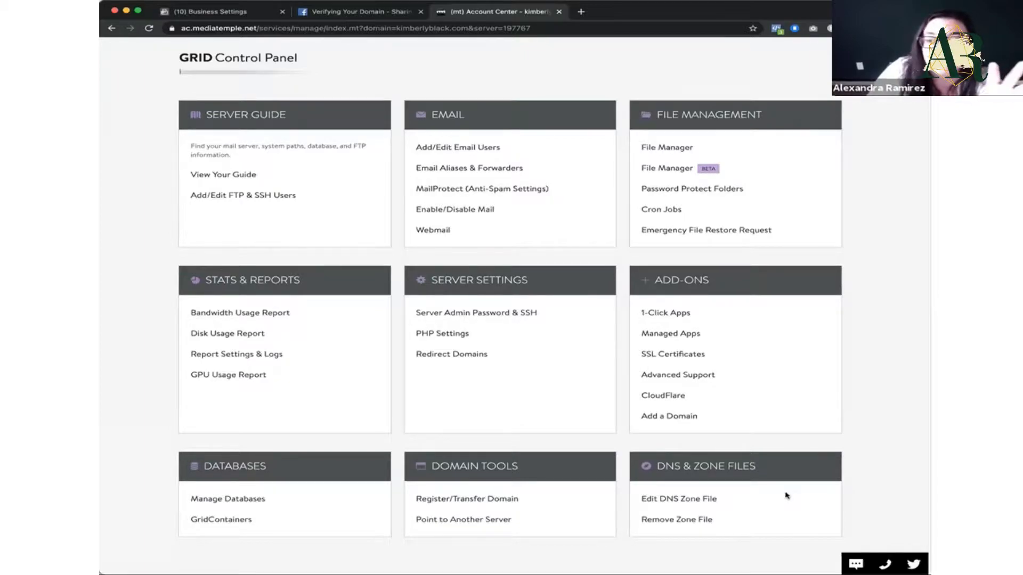
{"action": "left_click", "coordinate": [682, 499]}
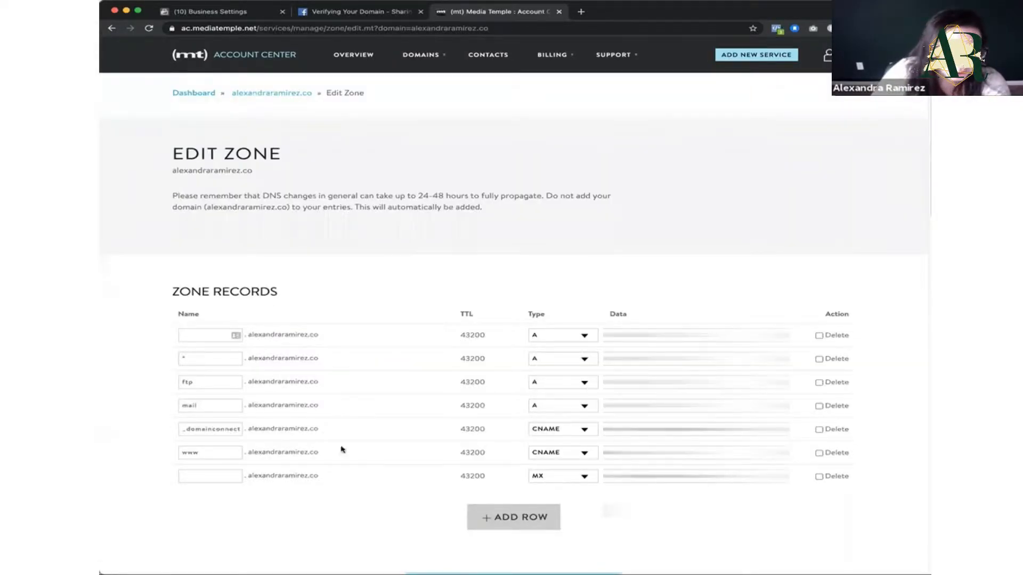
{"action": "scroll", "coordinate": [436, 443], "scroll_direction": "down", "scroll_amount": 3}
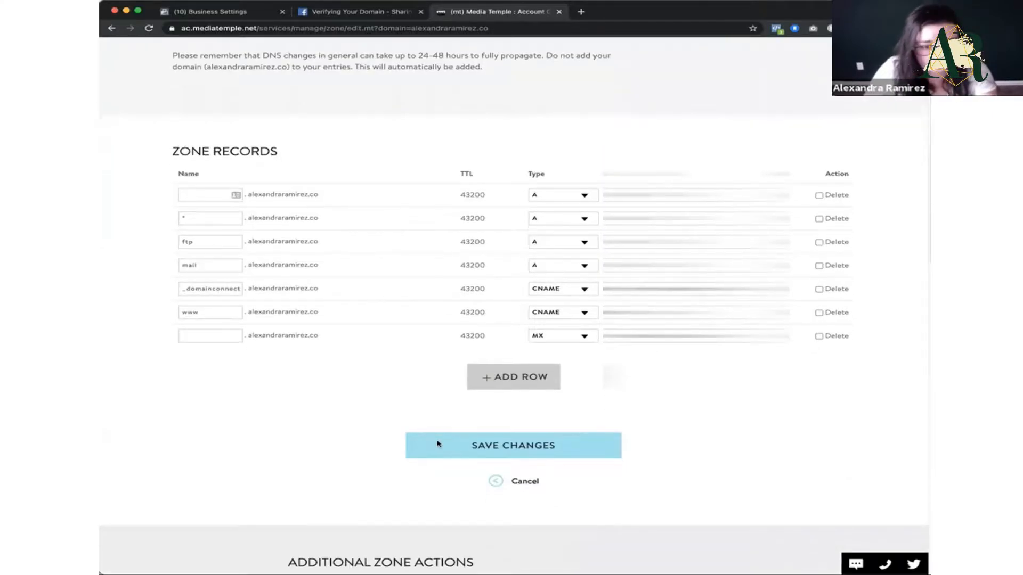
Step: Return to the Brand Safety domains in Business Settings and copy the pending domain's DNS TXT verification record
{"action": "left_click", "coordinate": [251, 12]}
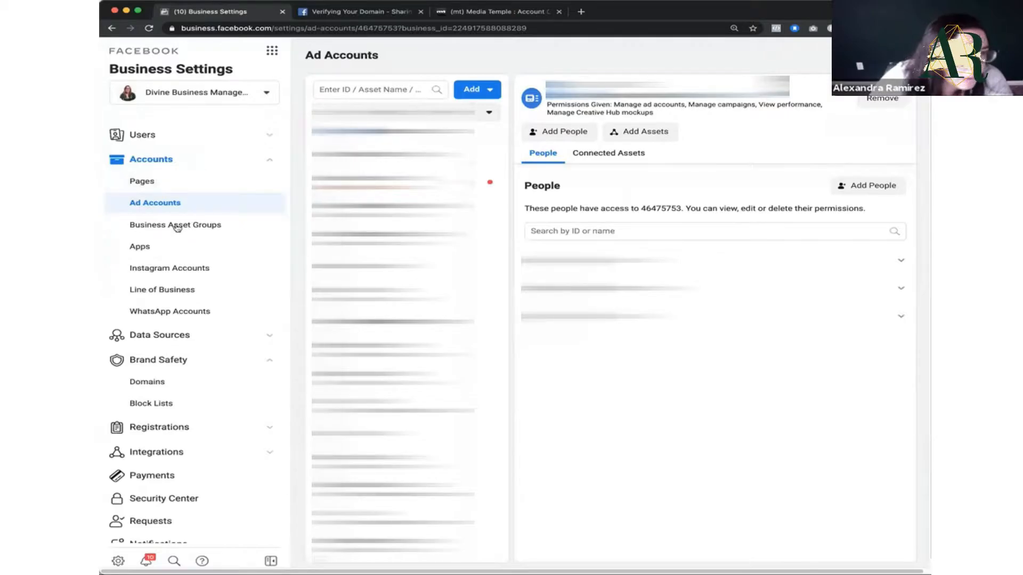
{"action": "left_click", "coordinate": [185, 365]}
{"action": "left_click", "coordinate": [184, 366]}
{"action": "left_click", "coordinate": [282, 382]}
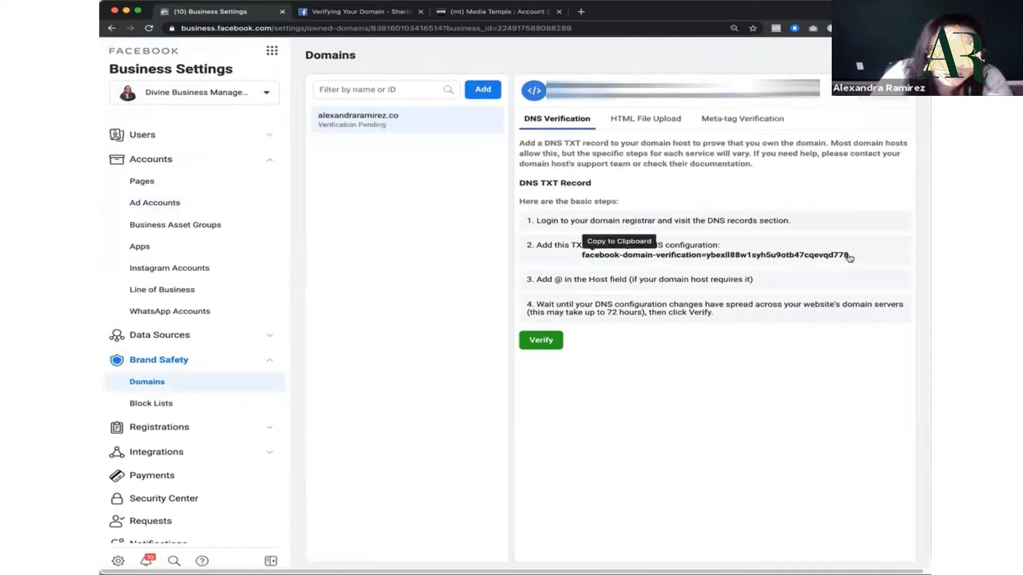
{"action": "left_click", "coordinate": [667, 254]}
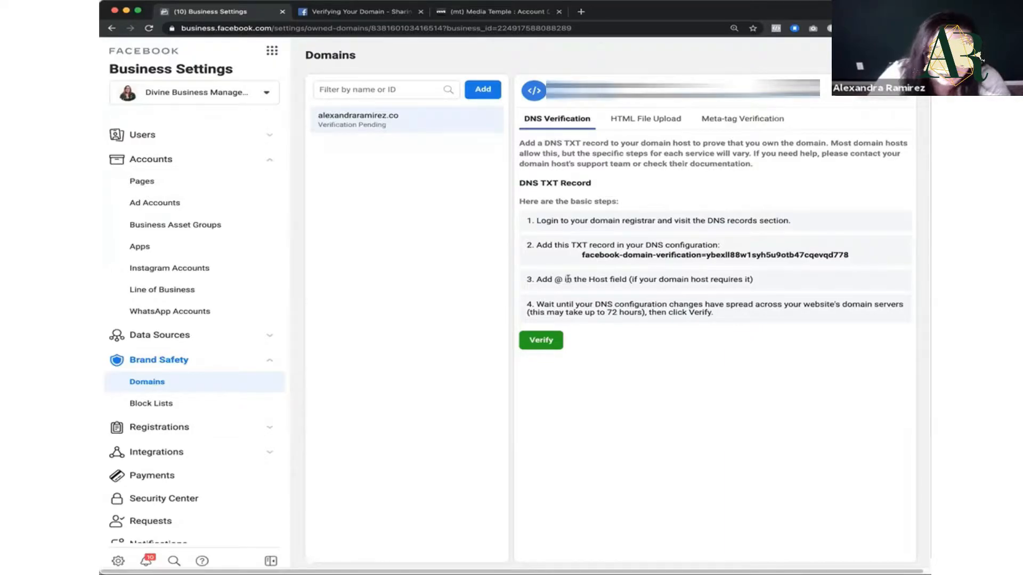
Step: Add a TXT record to the Media Temple zone records and paste the copied Facebook domain verification code as its data
{"action": "left_click", "coordinate": [487, 11]}
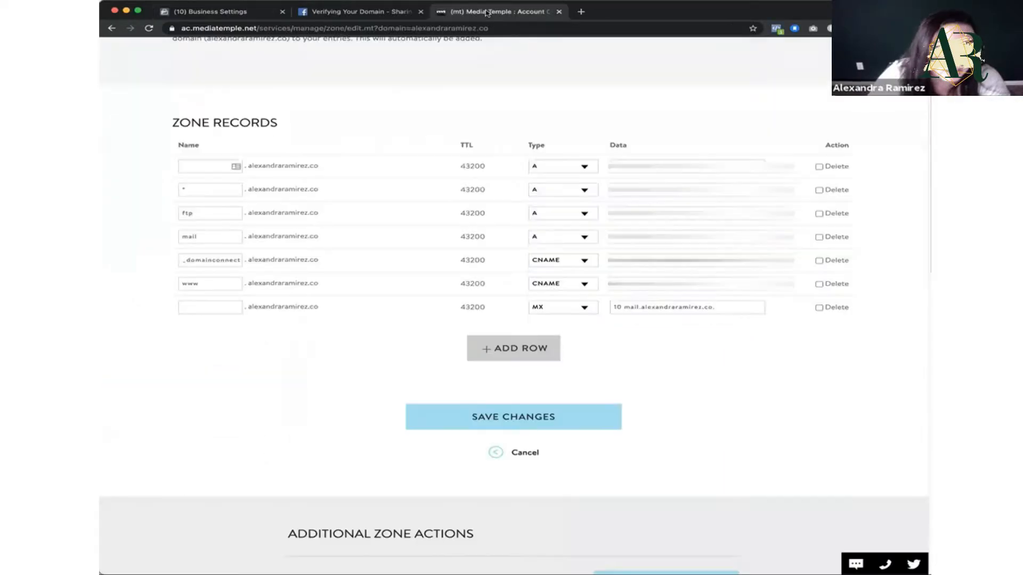
{"action": "left_click", "coordinate": [511, 357]}
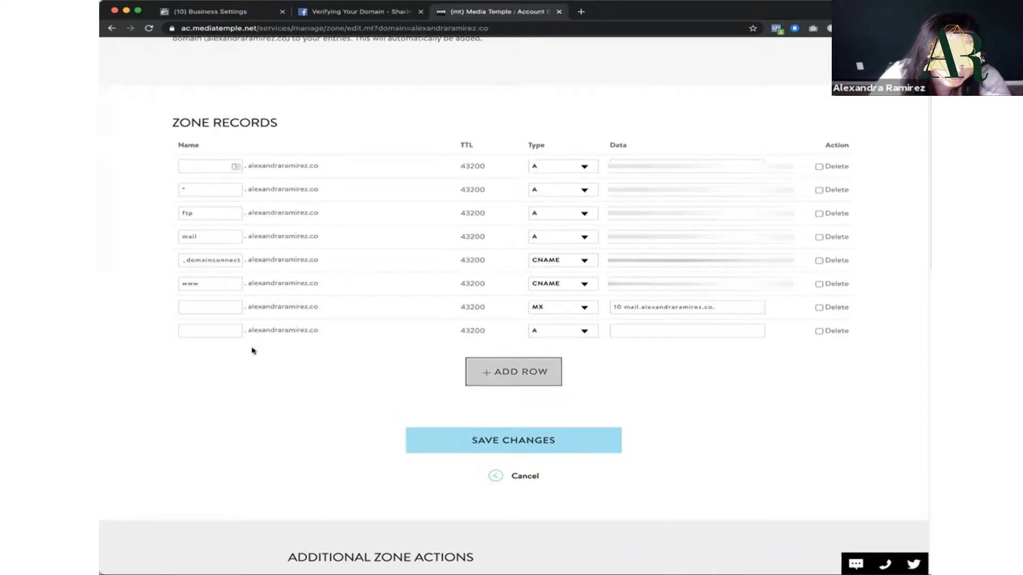
{"action": "left_click", "coordinate": [581, 332]}
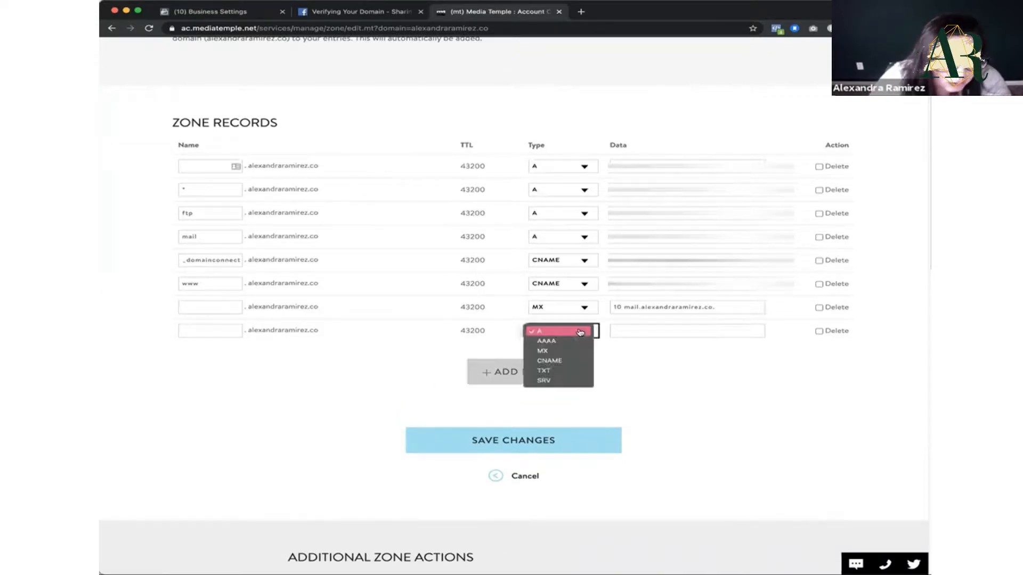
{"action": "left_click", "coordinate": [543, 371]}
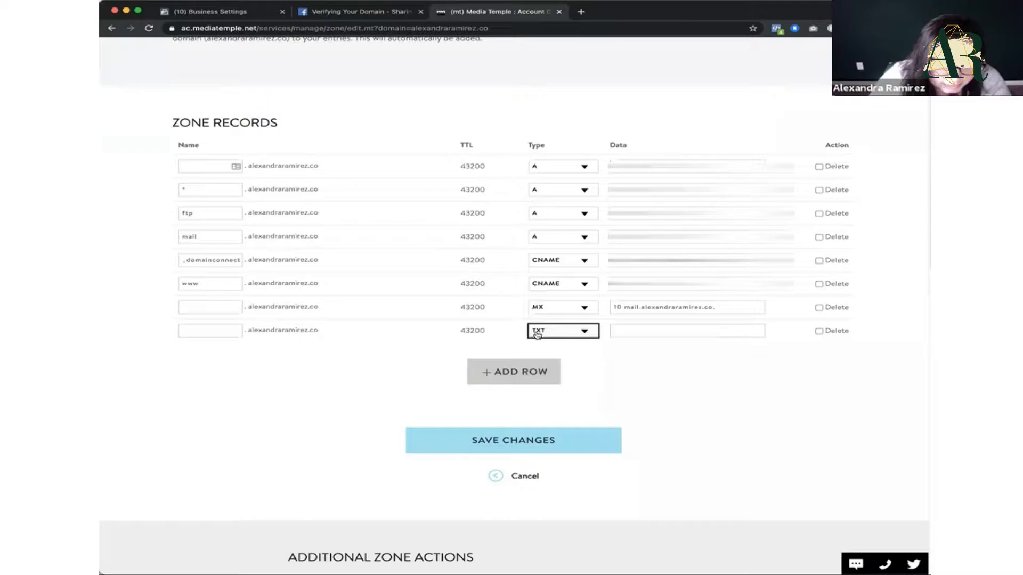
{"action": "left_click", "coordinate": [635, 335]}
{"action": "key", "text": "super+v"}
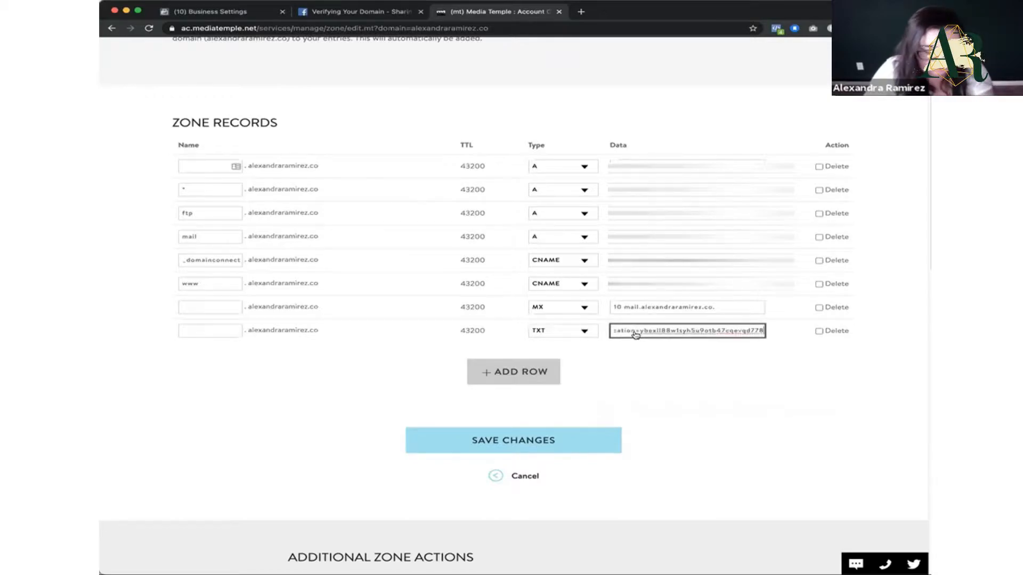
{"action": "left_click", "coordinate": [646, 371]}
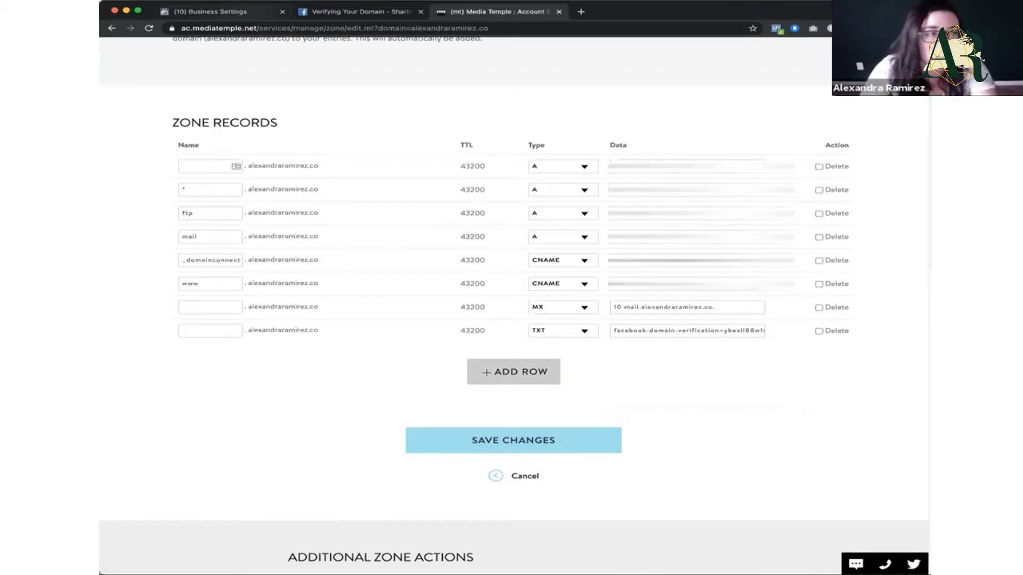
Step: Recheck Facebook's DNS verification instructions, then save the zone changes in Media Temple
{"action": "left_click", "coordinate": [210, 11]}
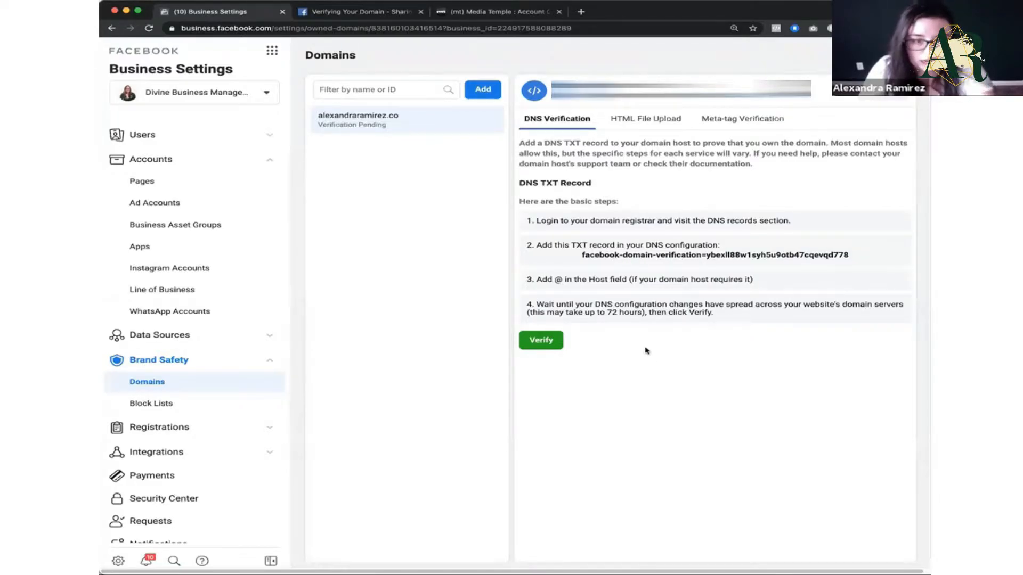
{"action": "left_click", "coordinate": [364, 17]}
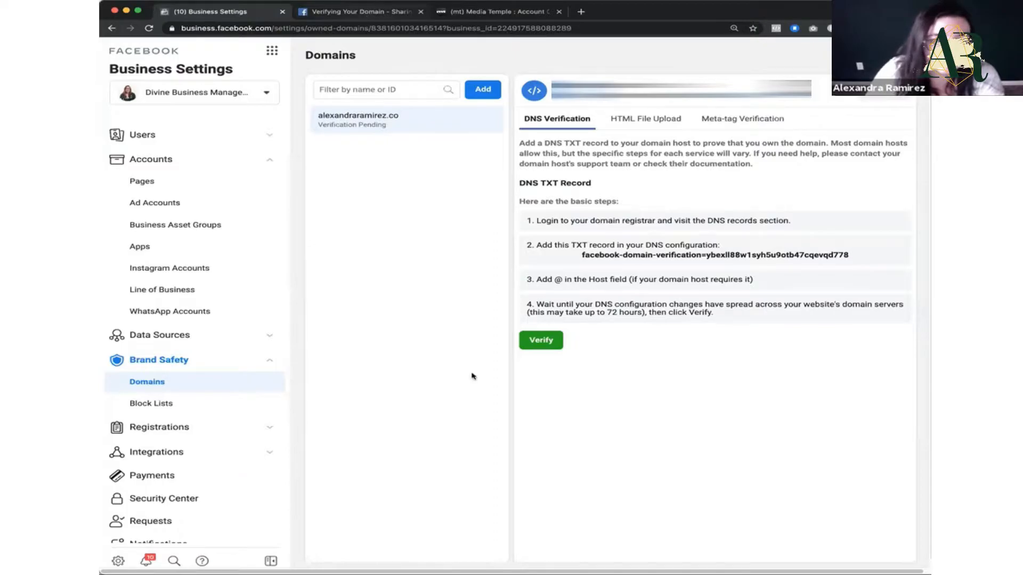
{"action": "left_click", "coordinate": [500, 14]}
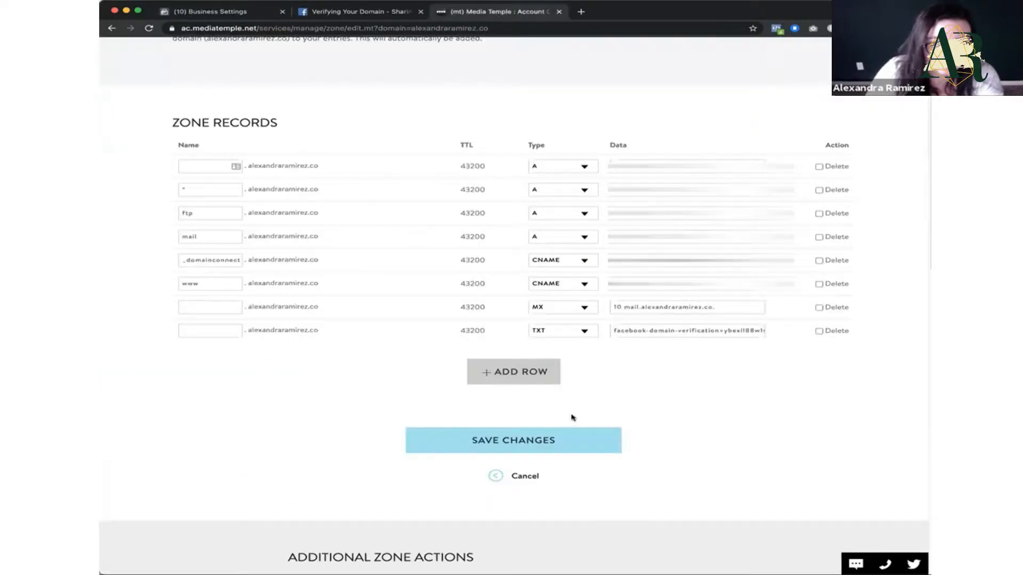
{"action": "left_click", "coordinate": [547, 450]}
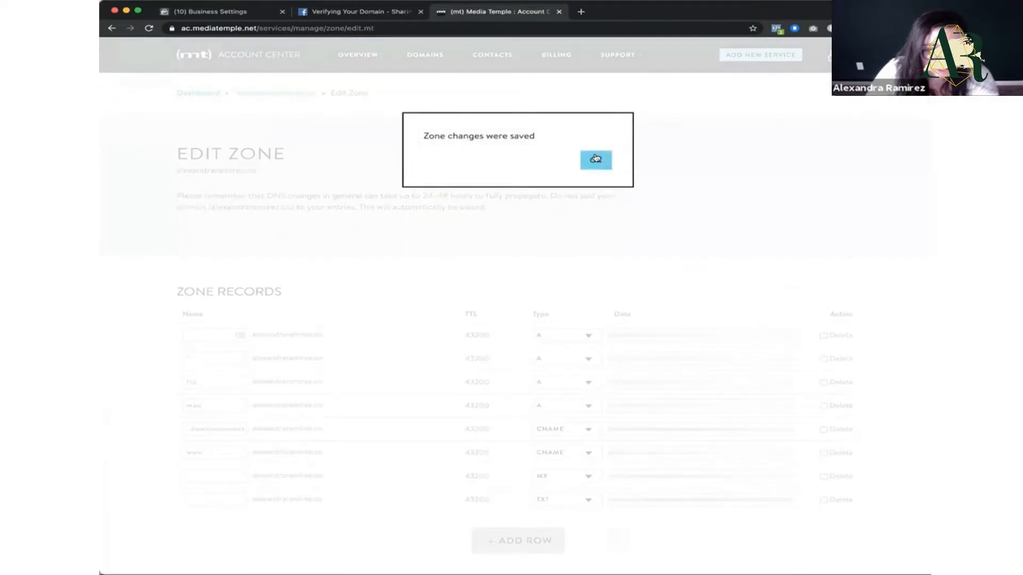
{"action": "left_click", "coordinate": [596, 158]}
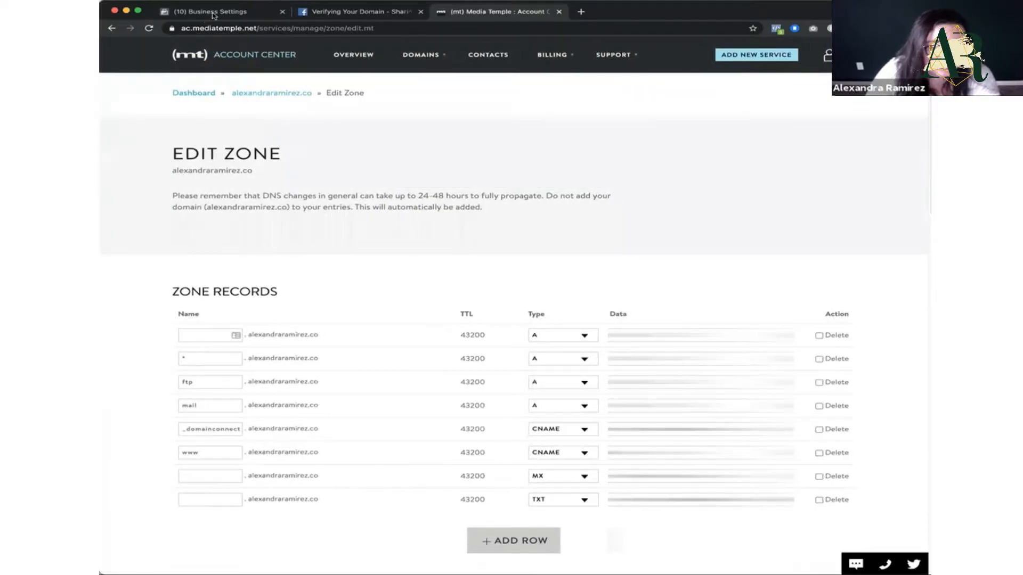
Step: Open the business verification details from Business Info and examine the Security Center's authentication, verification and backup admin sections
{"action": "left_click", "coordinate": [214, 12]}
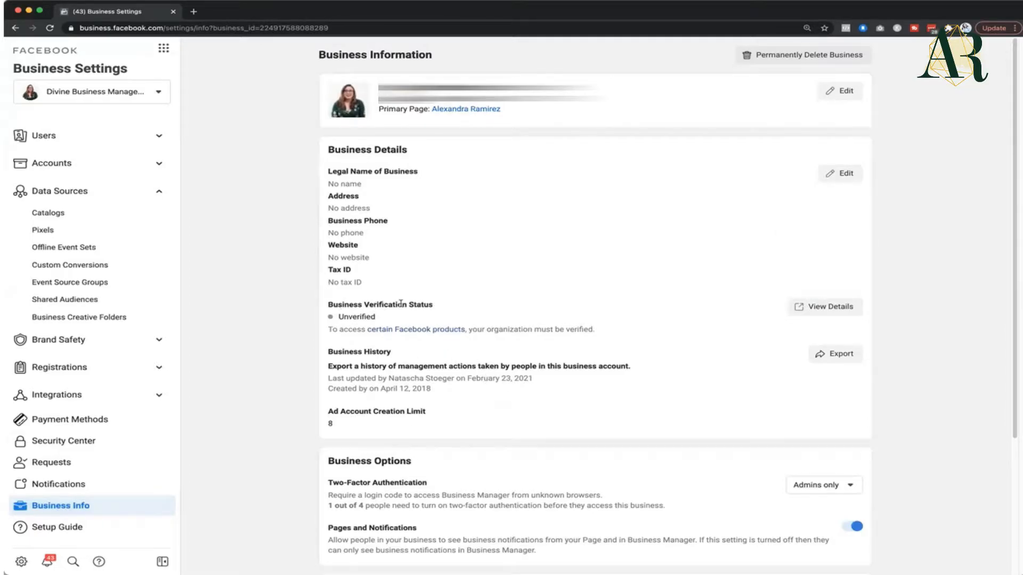
{"action": "left_click", "coordinate": [823, 308]}
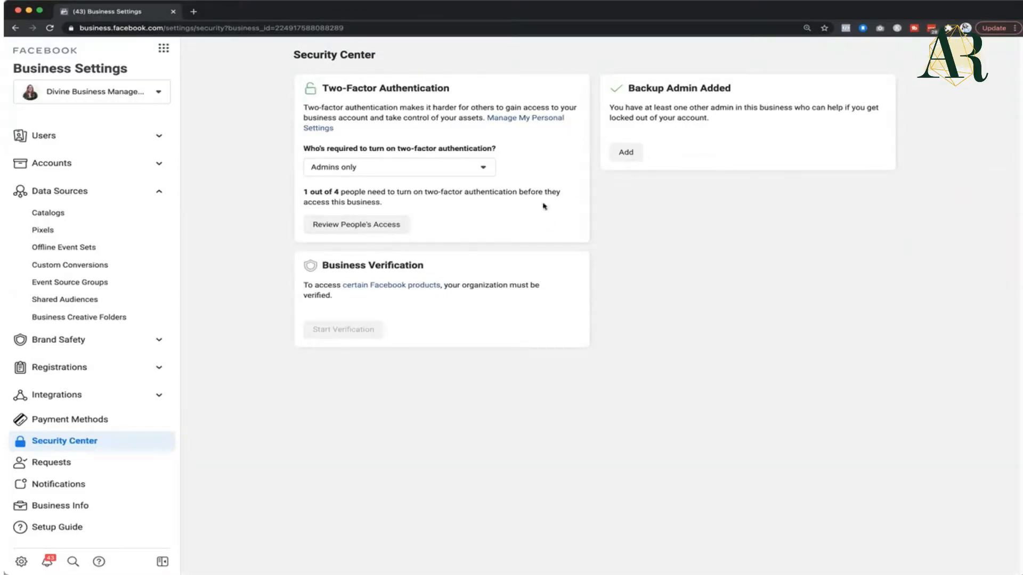
{"action": "left_click_drag", "start_coordinate": [630, 87], "coordinate": [738, 88]}
{"action": "left_click", "coordinate": [738, 95]}
{"action": "right_click", "coordinate": [636, 144]}
{"action": "left_click", "coordinate": [313, 247]}
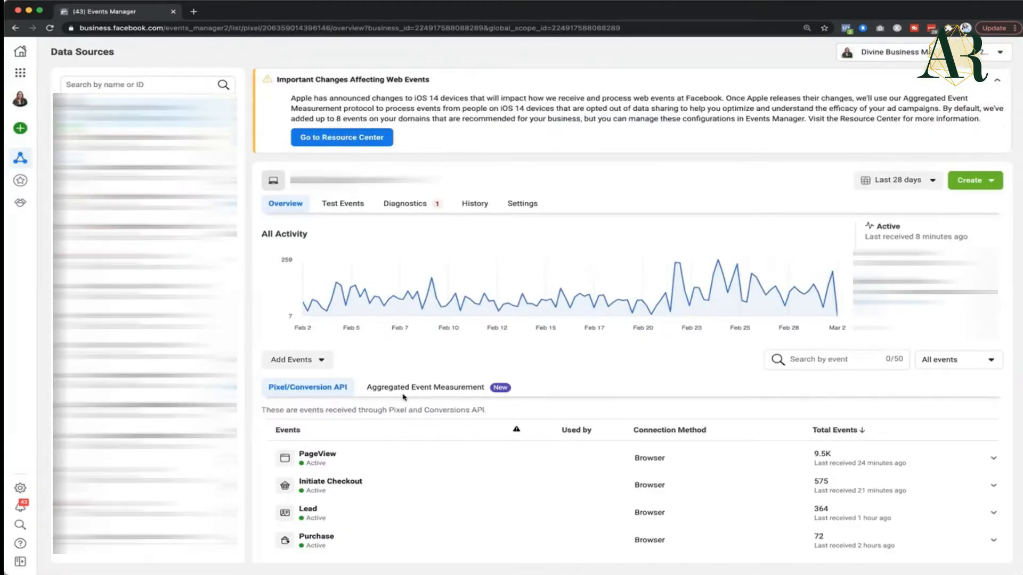
Step: Open the verified domain's web event configuration for editing through Aggregated Event Measurement in Events Manager
{"action": "left_click", "coordinate": [441, 389]}
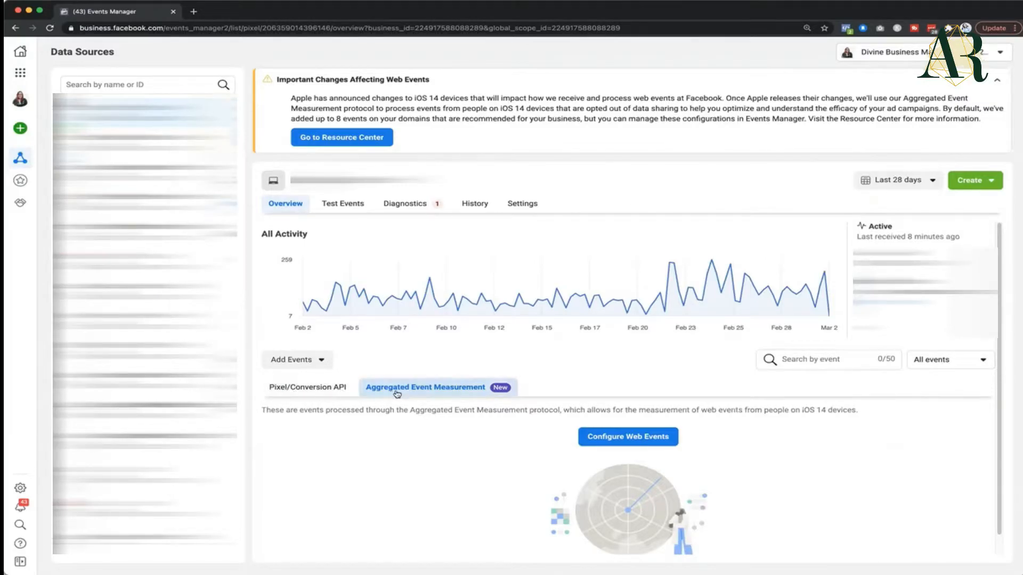
{"action": "left_click", "coordinate": [607, 440]}
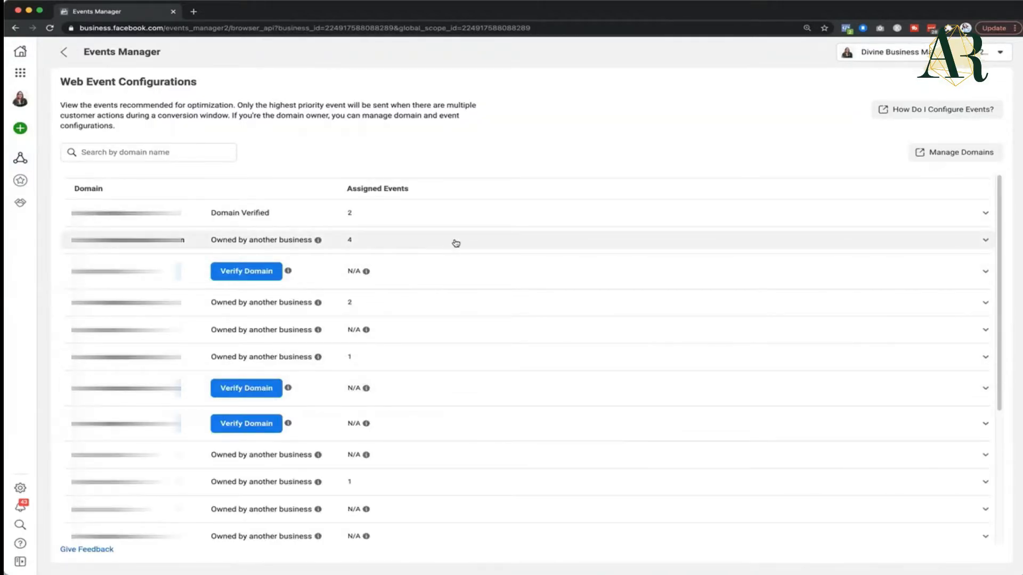
{"action": "left_click", "coordinate": [221, 215]}
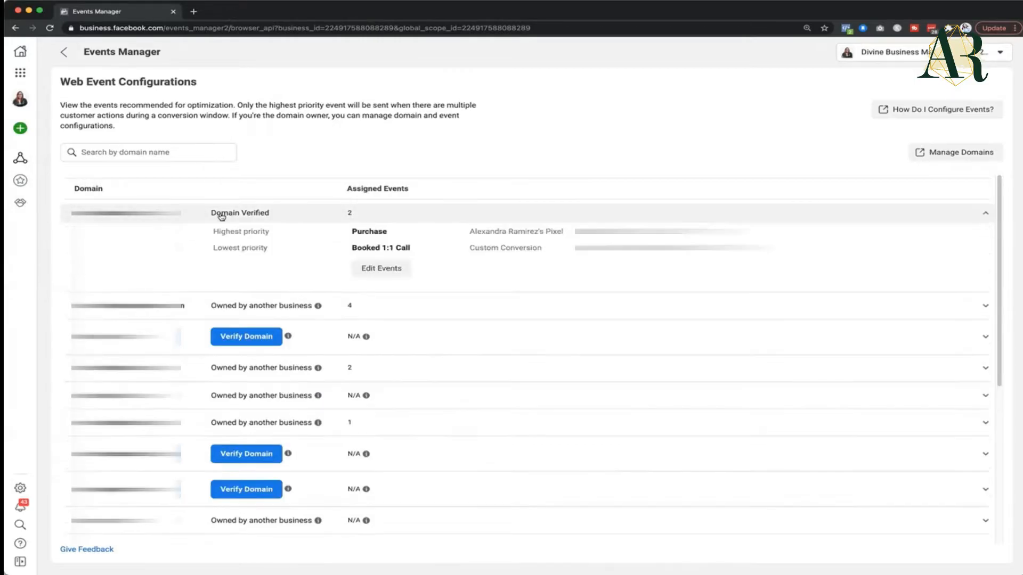
{"action": "left_click", "coordinate": [381, 268]}
{"action": "left_click", "coordinate": [676, 295]}
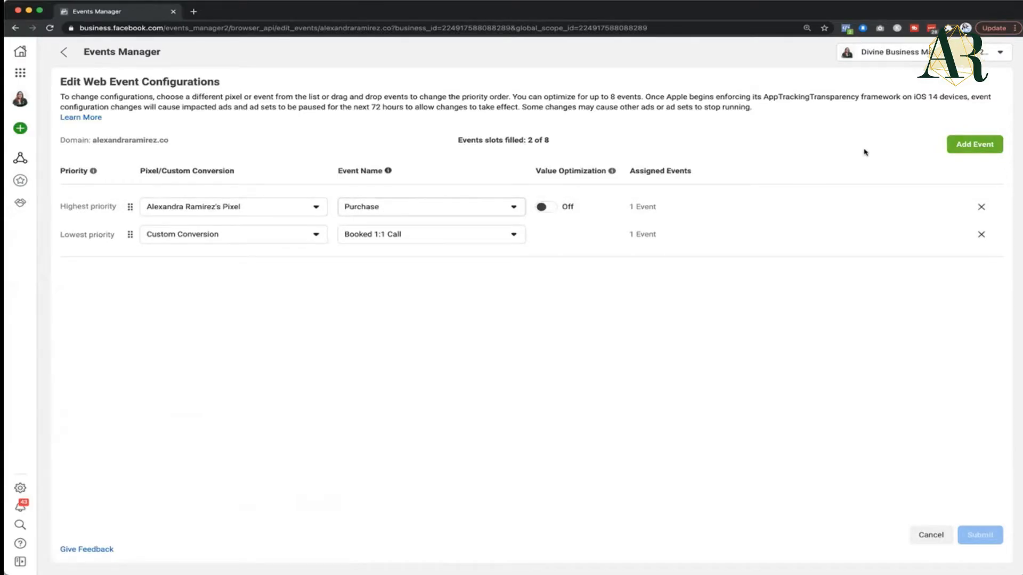
Step: Add a lowest-priority web event that uses the business owner's pixel with the Lead event
{"action": "left_click", "coordinate": [964, 147]}
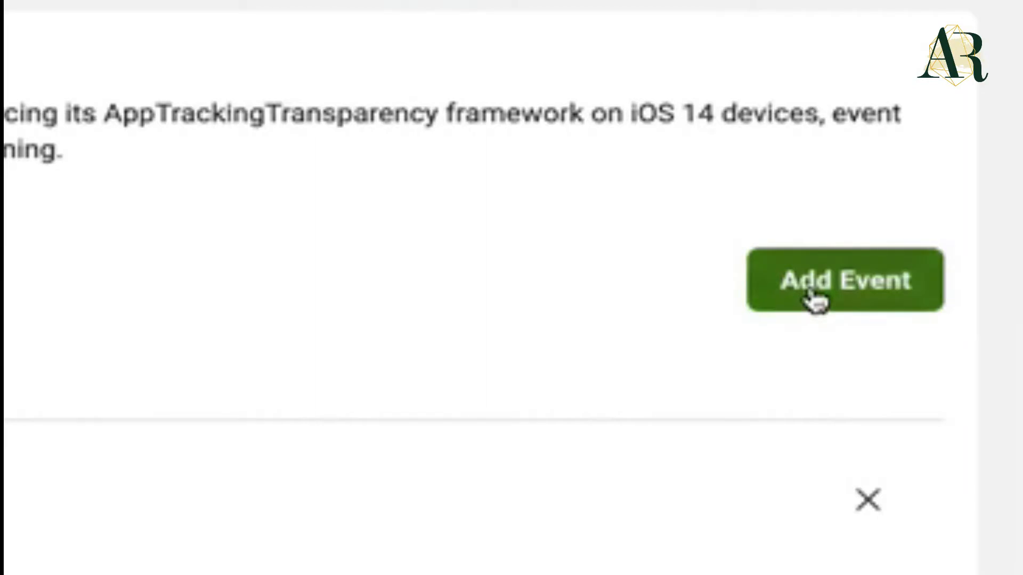
{"action": "left_click", "coordinate": [253, 264]}
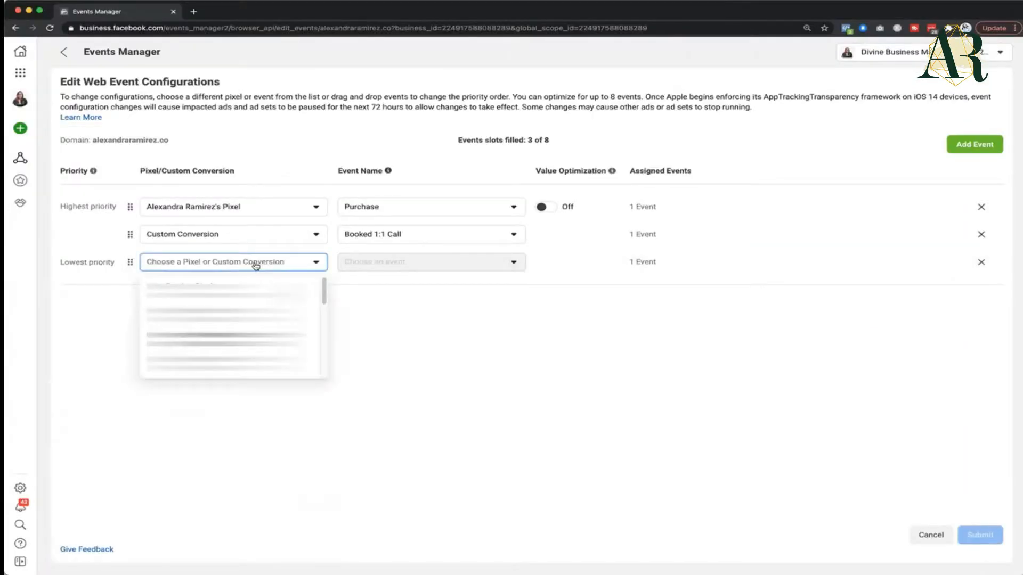
{"action": "left_click", "coordinate": [229, 338]}
{"action": "left_click", "coordinate": [404, 270]}
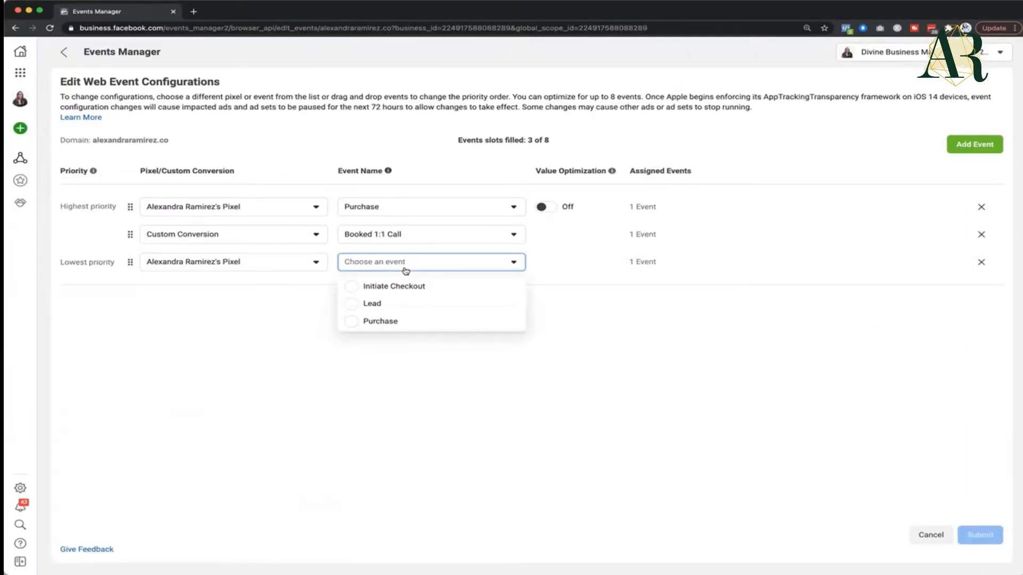
{"action": "left_click", "coordinate": [401, 303]}
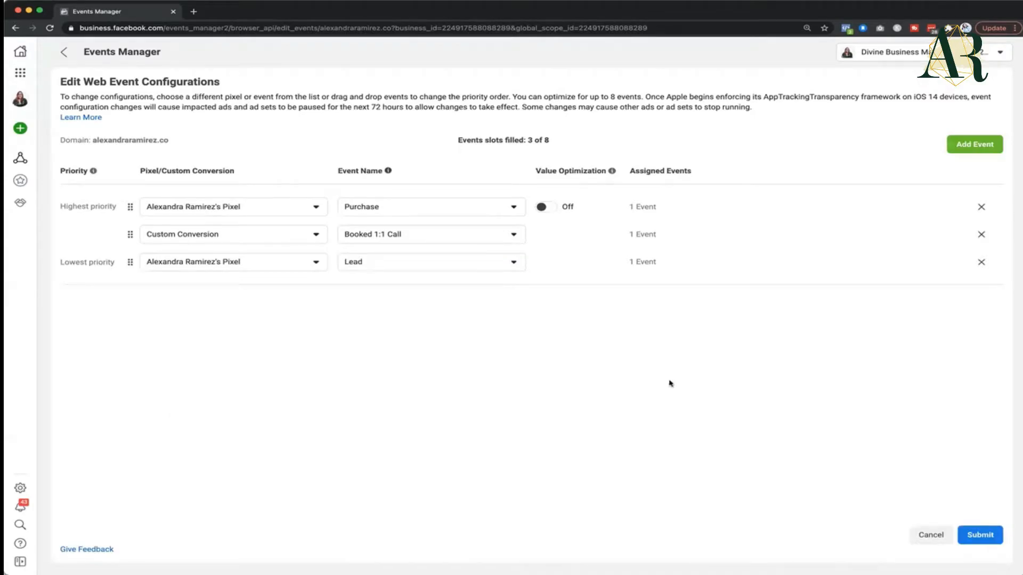
Step: Submit the web event configuration, acknowledge the changes and apply them
{"action": "left_click", "coordinate": [988, 532]}
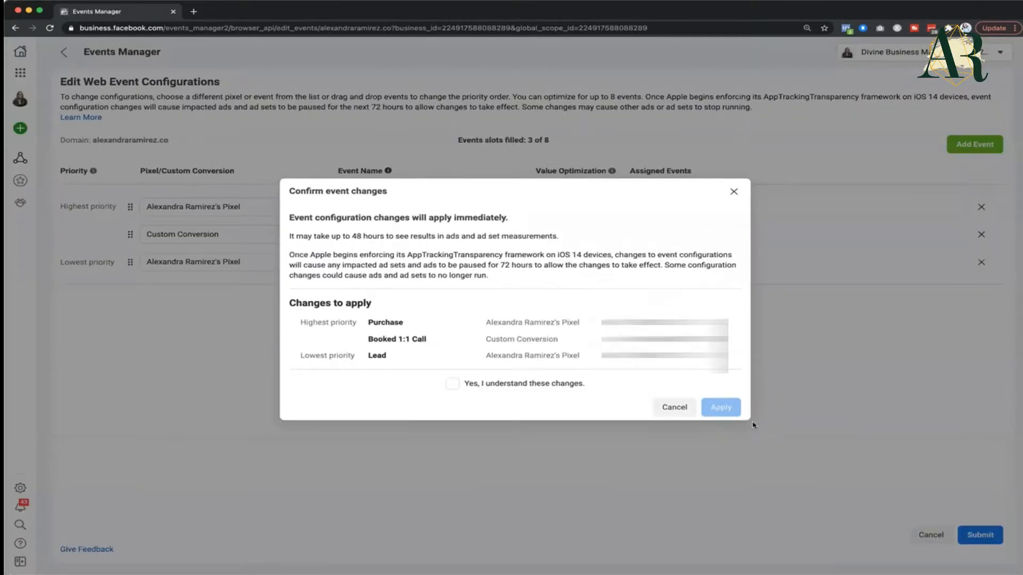
{"action": "left_click", "coordinate": [452, 383]}
{"action": "left_click", "coordinate": [721, 406]}
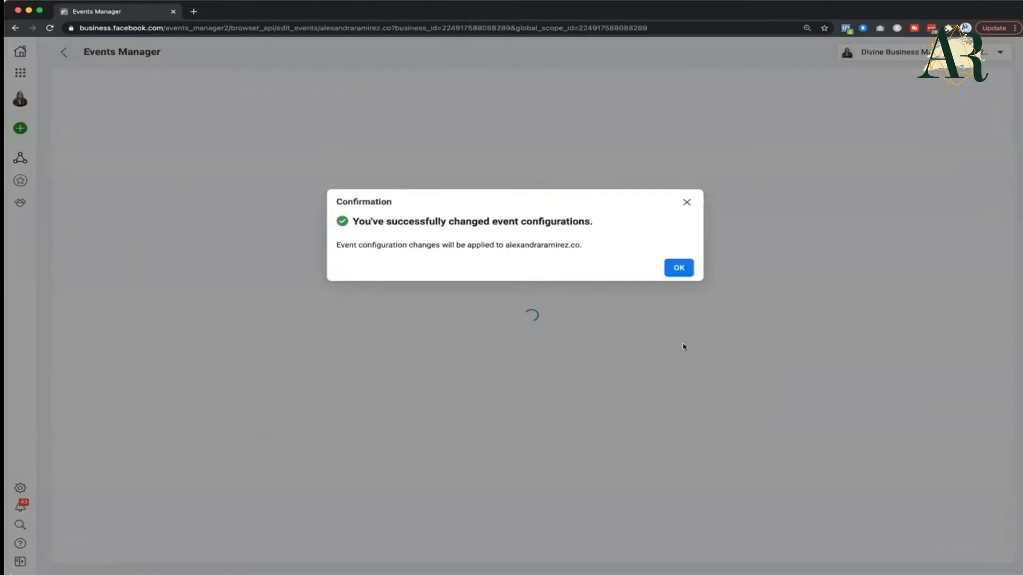
{"action": "left_click", "coordinate": [680, 268]}
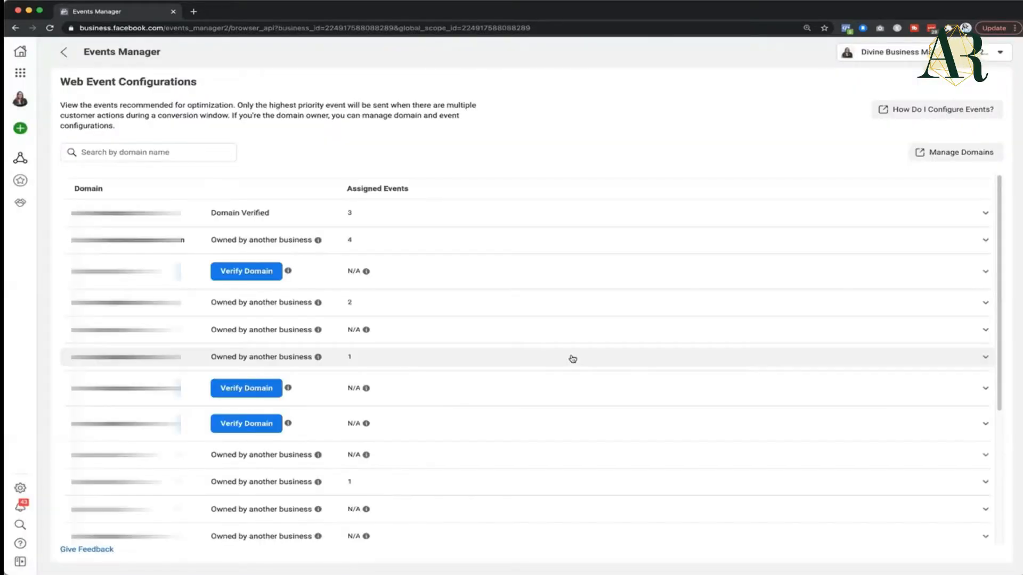
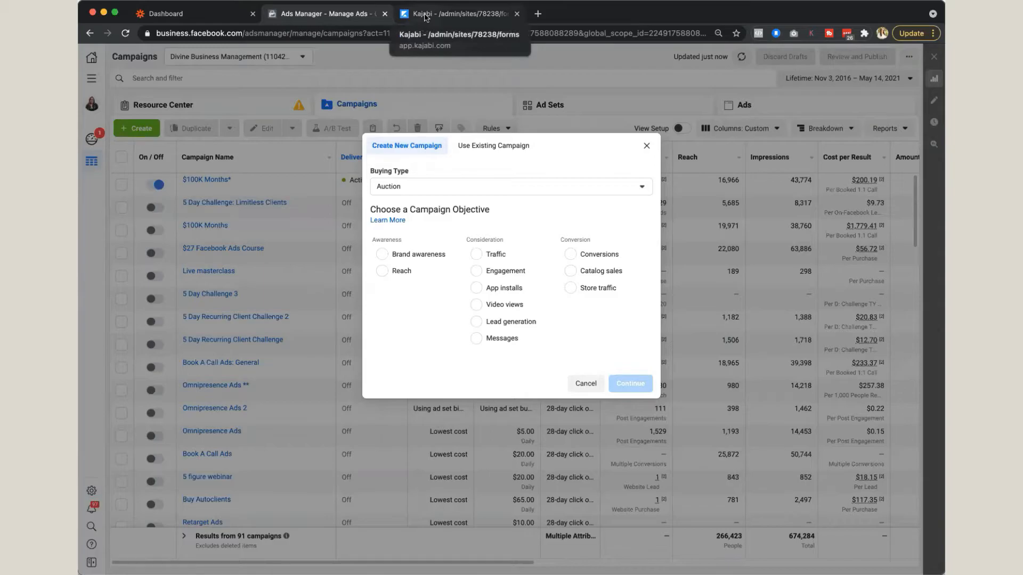
Step: Switch to Kajabi and create a new form titled TEST
{"action": "left_click", "coordinate": [425, 17]}
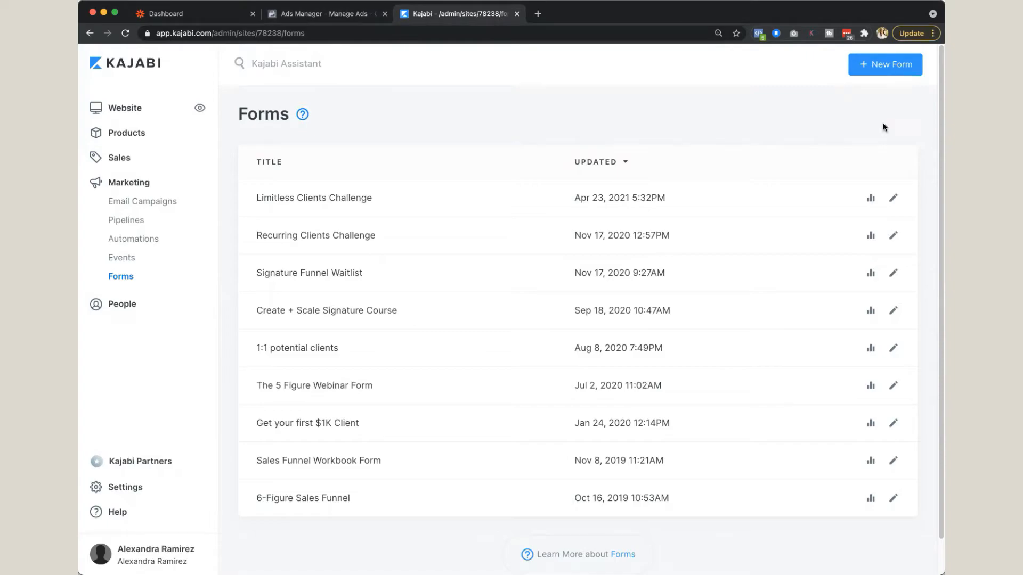
{"action": "left_click", "coordinate": [886, 70]}
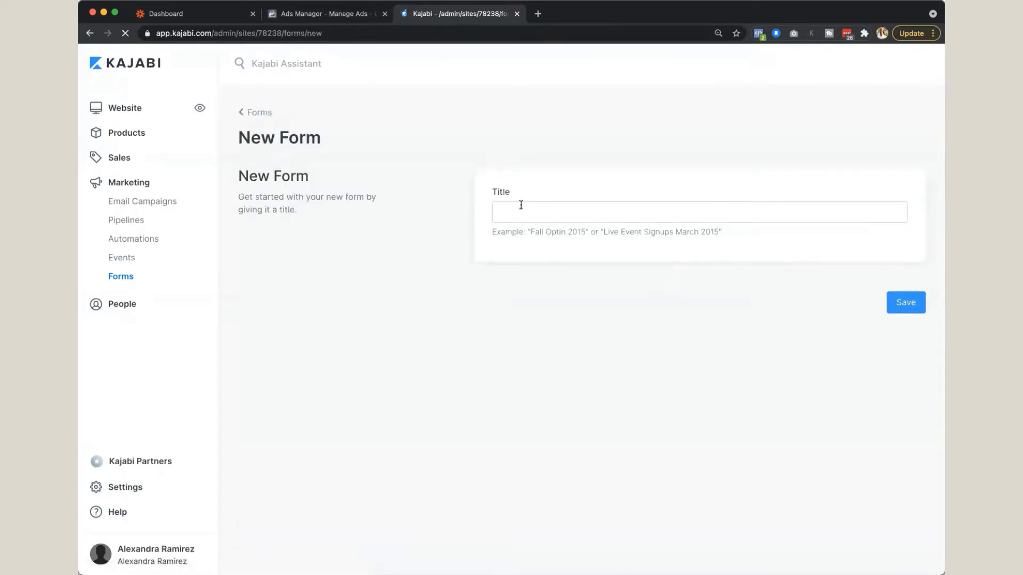
{"action": "left_click", "coordinate": [521, 205]}
{"action": "type", "text": "EST"}
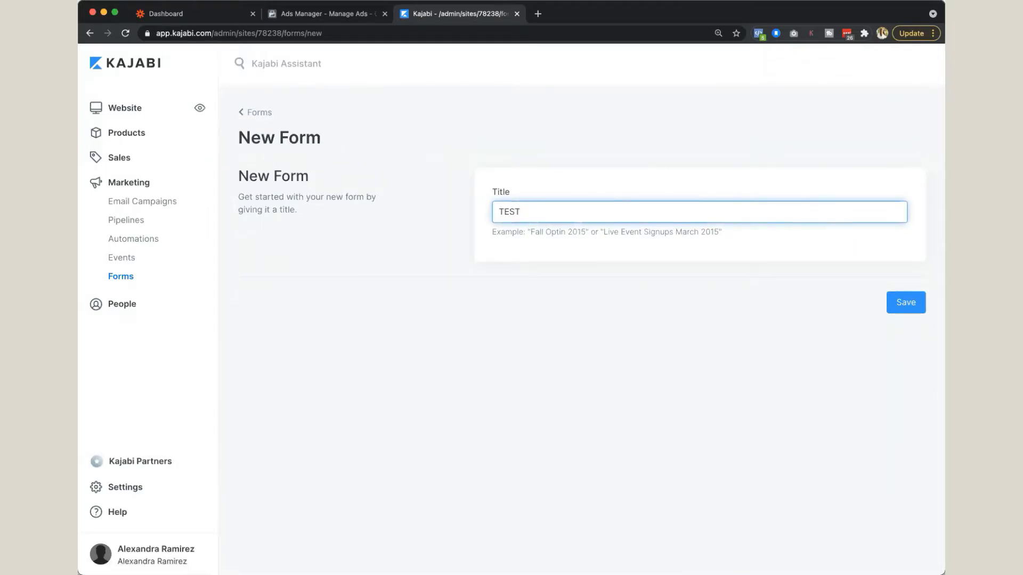
{"action": "left_click", "coordinate": [905, 302]}
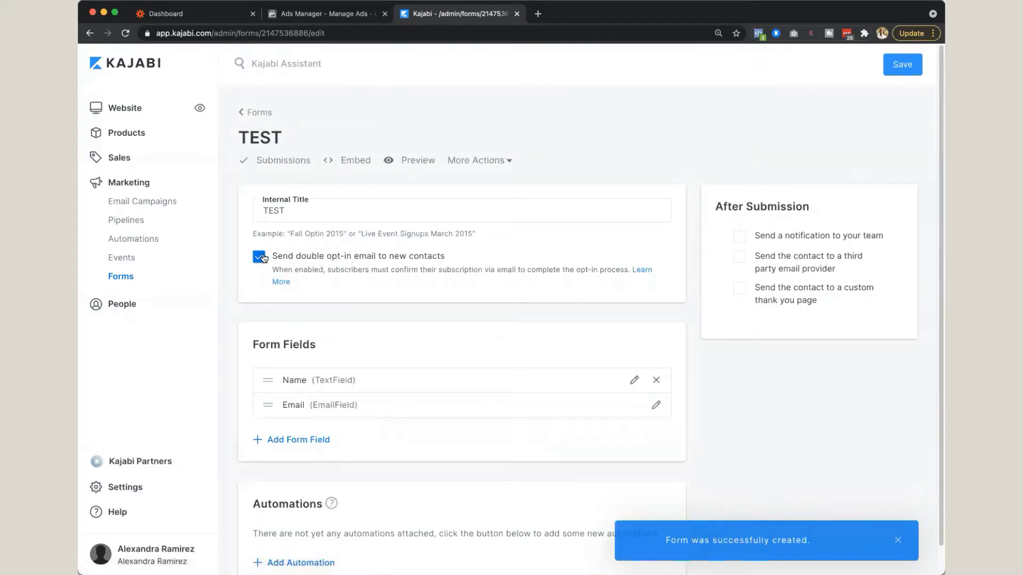
Step: Turn off the double opt-in email to new contacts for the TEST form and save it
{"action": "left_click", "coordinate": [261, 257]}
{"action": "left_click", "coordinate": [902, 65]}
{"action": "scroll", "coordinate": [511, 394], "scroll_direction": "down", "scroll_amount": 1}
{"action": "scroll", "coordinate": [509, 395], "scroll_direction": "up", "scroll_amount": 1}
Step: Switch to Ads Manager and create a new auction campaign with the Lead generation objective, leaving its name fields unfilled
{"action": "left_click", "coordinate": [346, 20]}
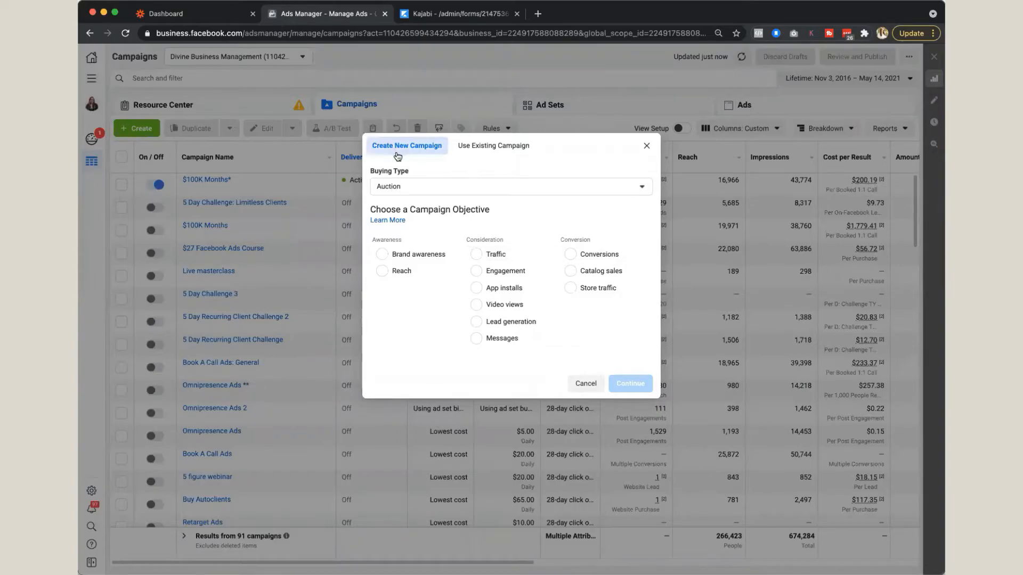
{"action": "left_click", "coordinate": [509, 322]}
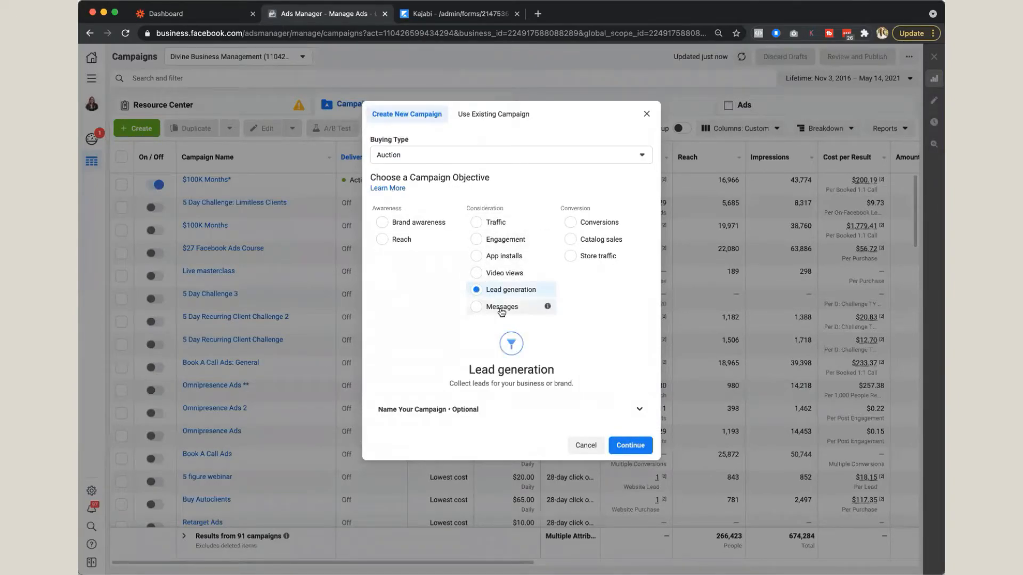
{"action": "left_click", "coordinate": [548, 410]}
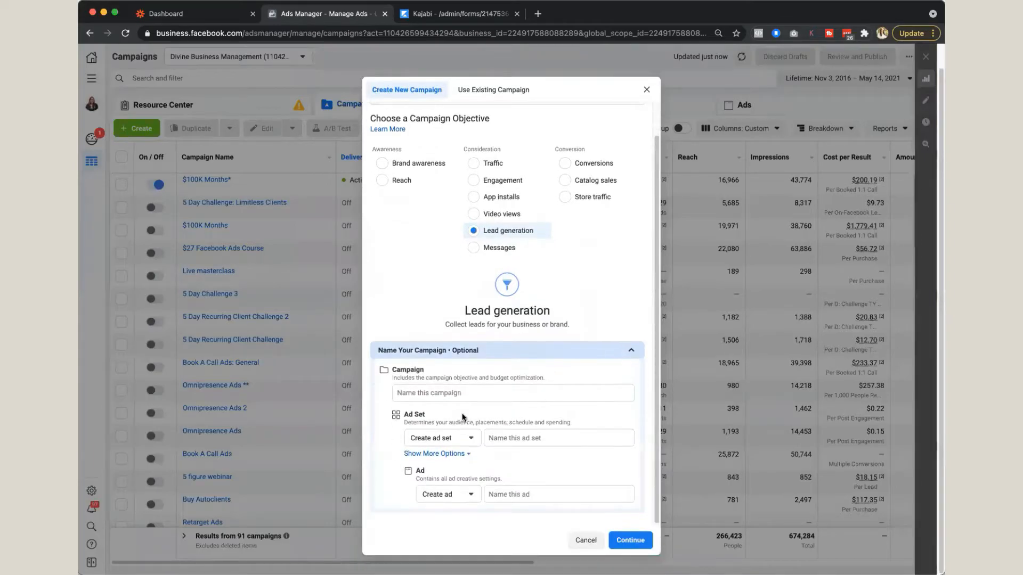
{"action": "left_click", "coordinate": [629, 541]}
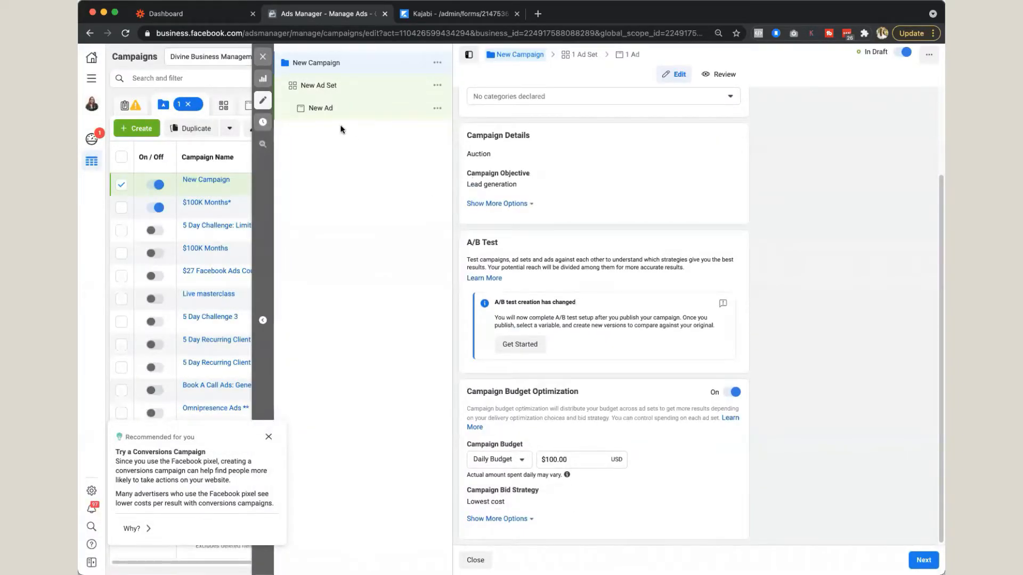
Step: Open the new ad set of the lead generation campaign and switch it to Manual Placements
{"action": "left_click", "coordinate": [324, 91]}
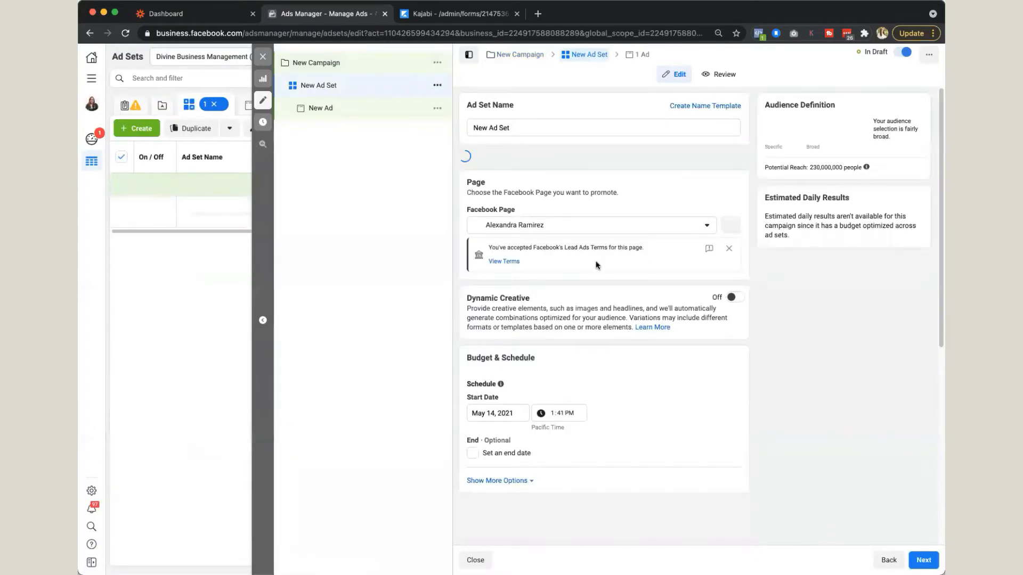
{"action": "scroll", "coordinate": [610, 361], "scroll_direction": "down", "scroll_amount": 3}
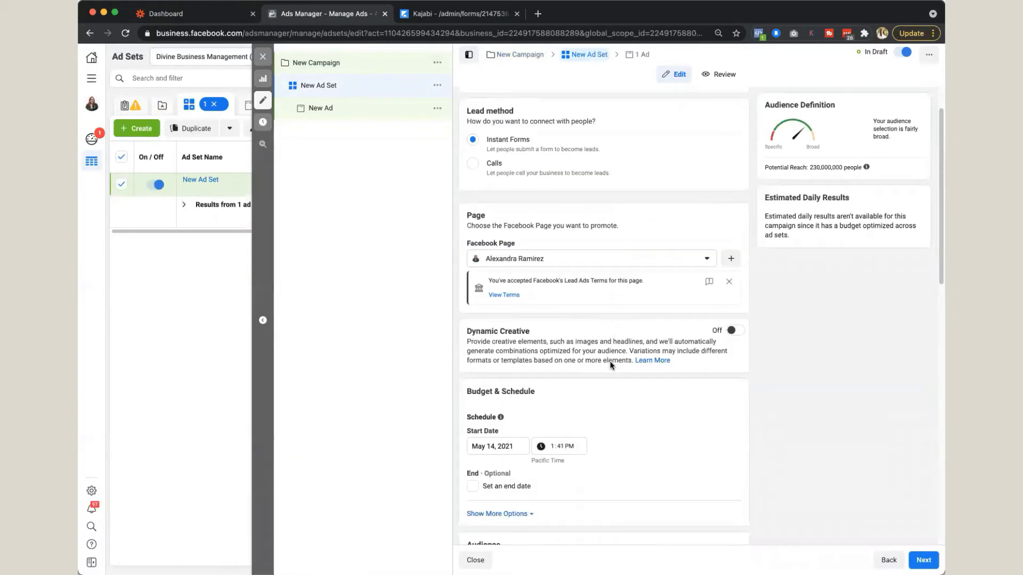
{"action": "scroll", "coordinate": [610, 364], "scroll_direction": "down", "scroll_amount": 3}
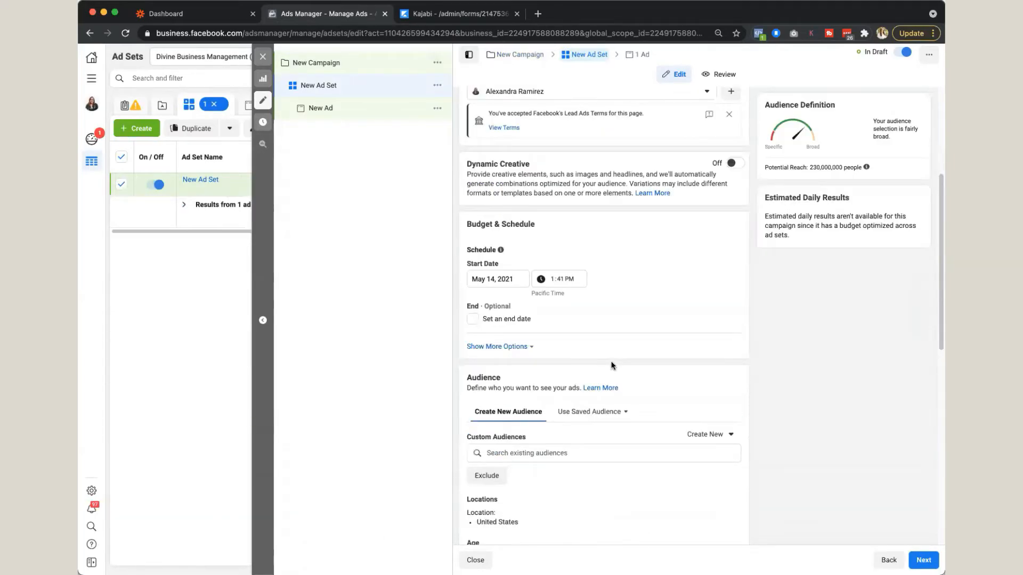
{"action": "scroll", "coordinate": [533, 352], "scroll_direction": "up", "scroll_amount": 5}
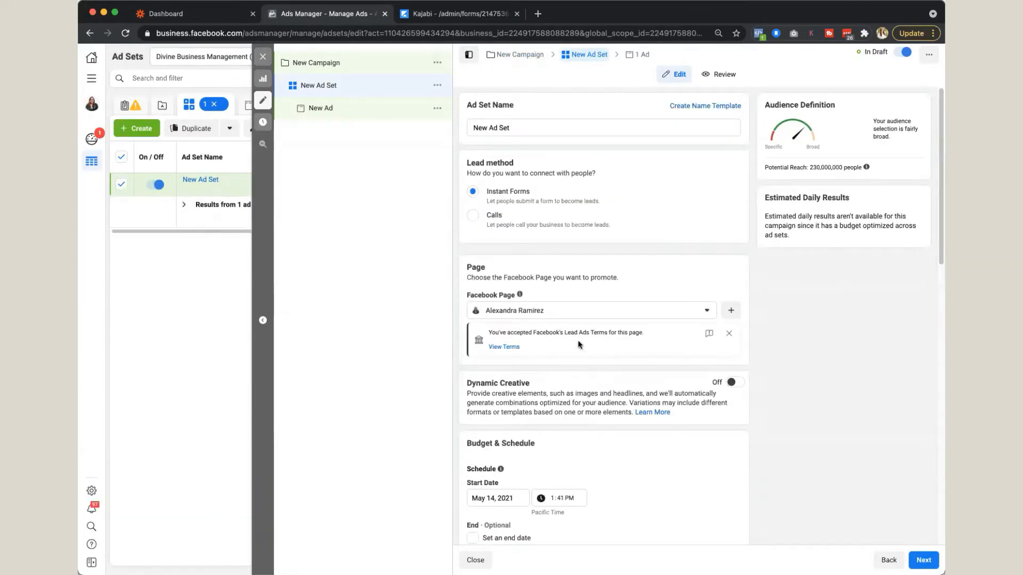
{"action": "scroll", "coordinate": [653, 383], "scroll_direction": "down", "scroll_amount": 10}
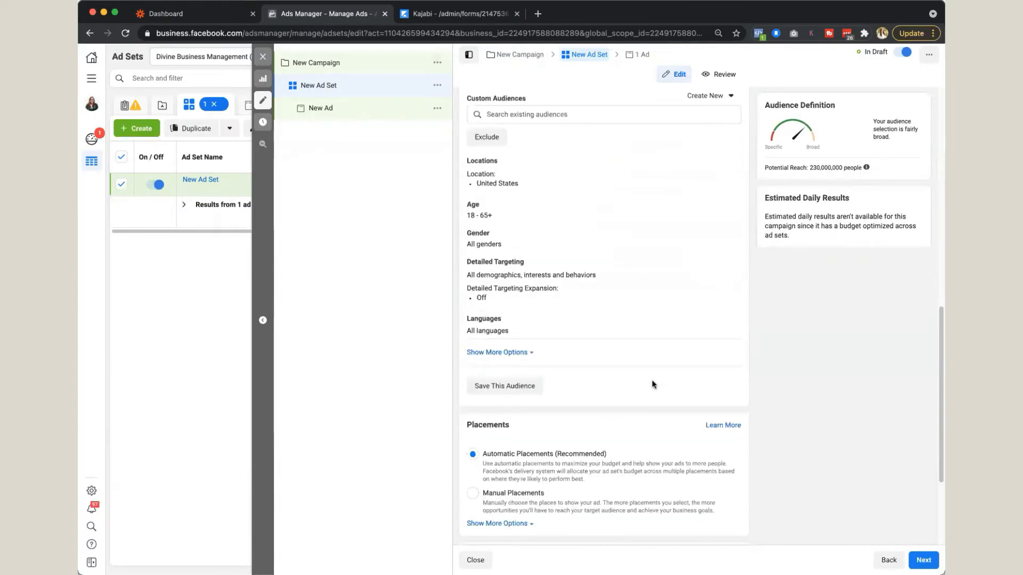
{"action": "scroll", "coordinate": [561, 326], "scroll_direction": "down", "scroll_amount": 3}
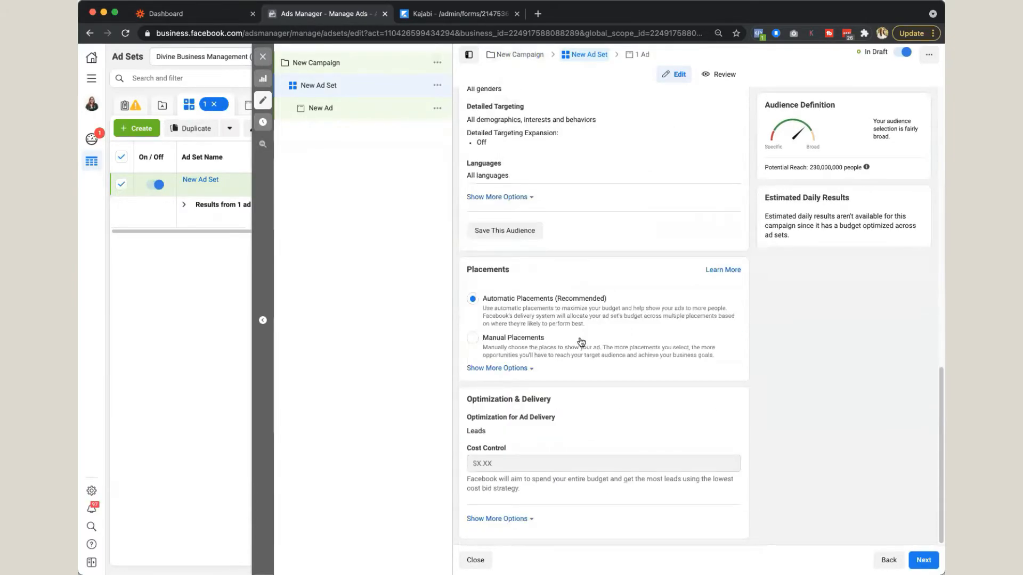
{"action": "left_click", "coordinate": [577, 348]}
Step: Exclude Facebook Marketplace, Facebook Video Feeds, Instagram Explore and Facebook Stories from the ad set's placements
{"action": "scroll", "coordinate": [612, 381], "scroll_direction": "down", "scroll_amount": 5}
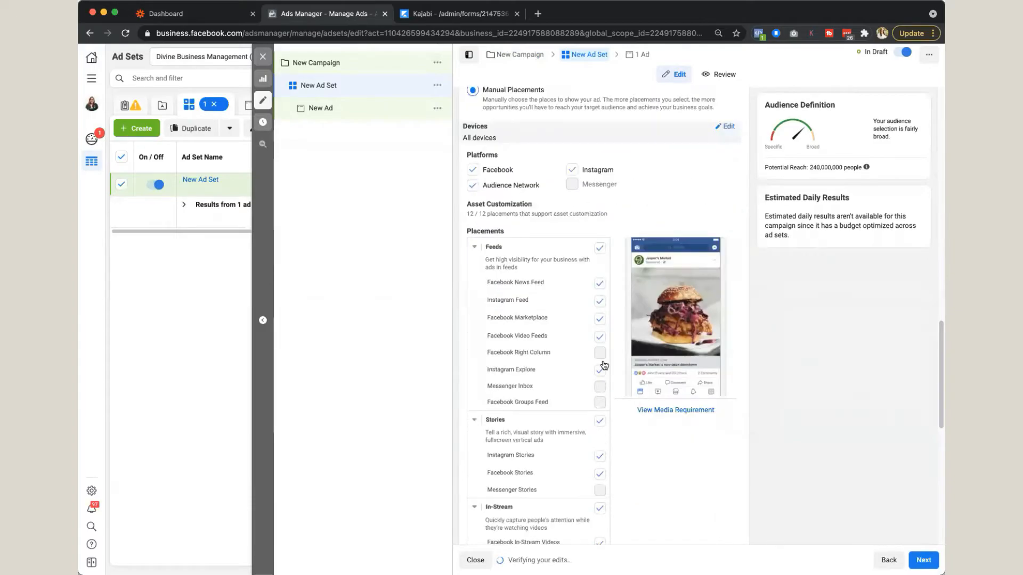
{"action": "left_click", "coordinate": [600, 323]}
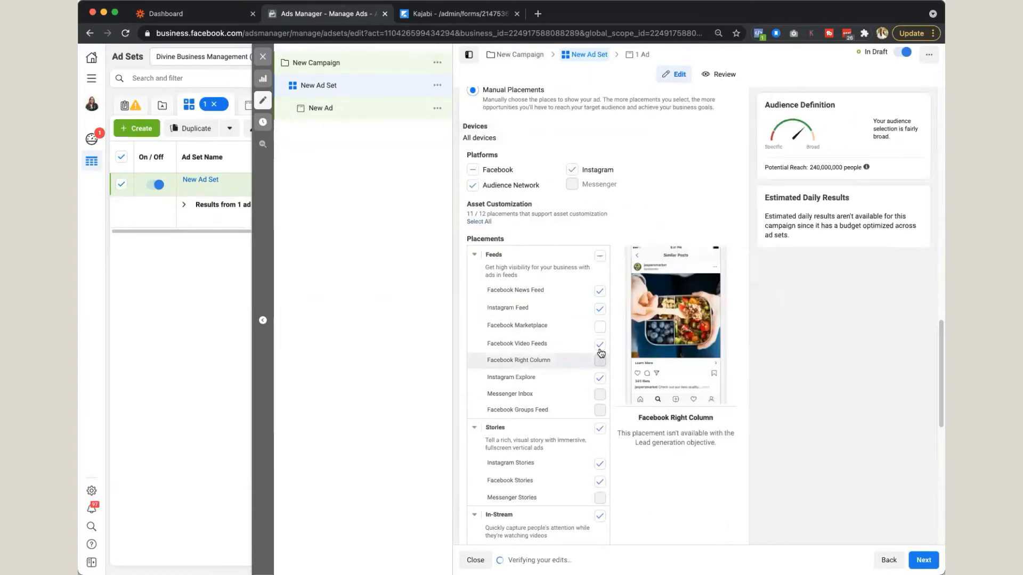
{"action": "left_click", "coordinate": [599, 343]}
{"action": "left_click", "coordinate": [600, 379]}
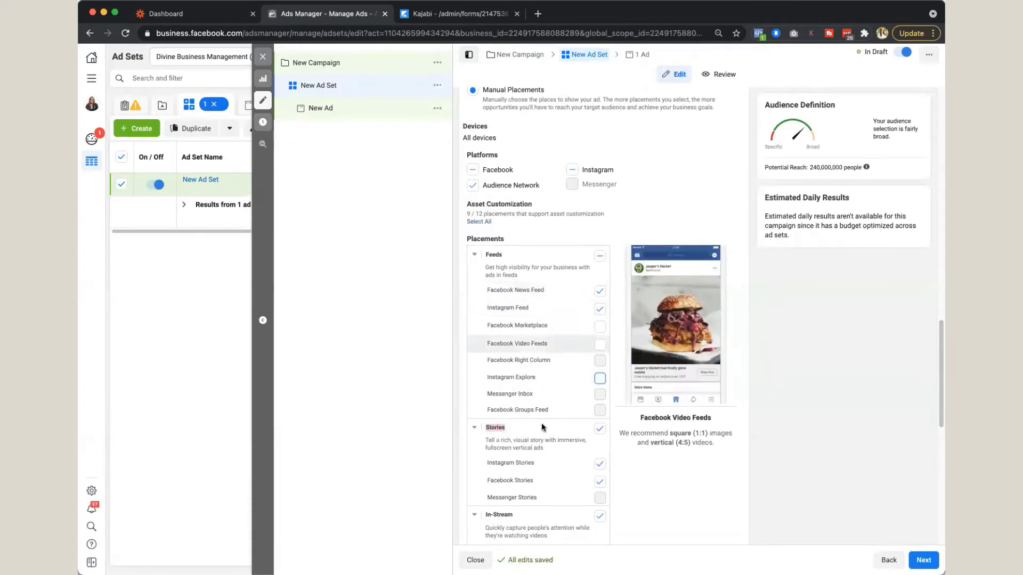
{"action": "left_click", "coordinate": [599, 482]}
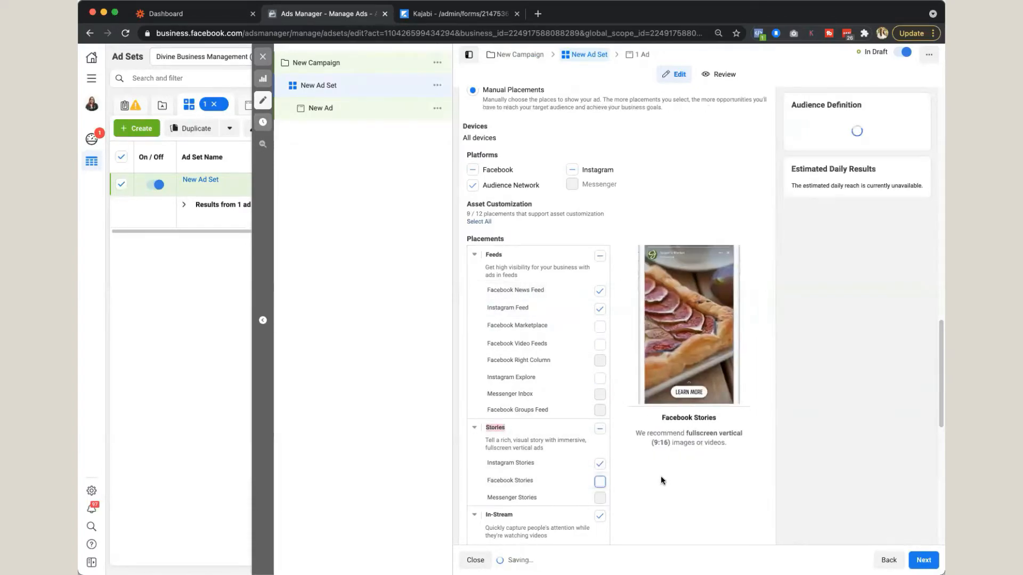
Step: Exclude the In-Stream, Search, In-Article and Apps and Sites groups from the ad set's placements
{"action": "scroll", "coordinate": [661, 475], "scroll_direction": "down", "scroll_amount": 5}
{"action": "left_click", "coordinate": [599, 378]}
{"action": "left_click", "coordinate": [600, 449]}
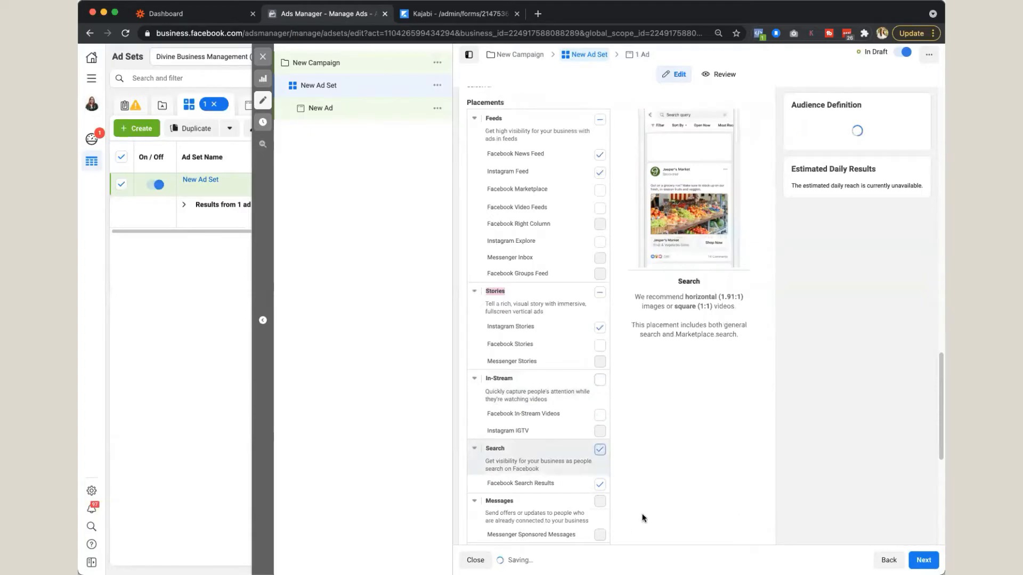
{"action": "scroll", "coordinate": [639, 500], "scroll_direction": "down", "scroll_amount": 5}
{"action": "left_click", "coordinate": [600, 400]}
{"action": "left_click", "coordinate": [599, 451]}
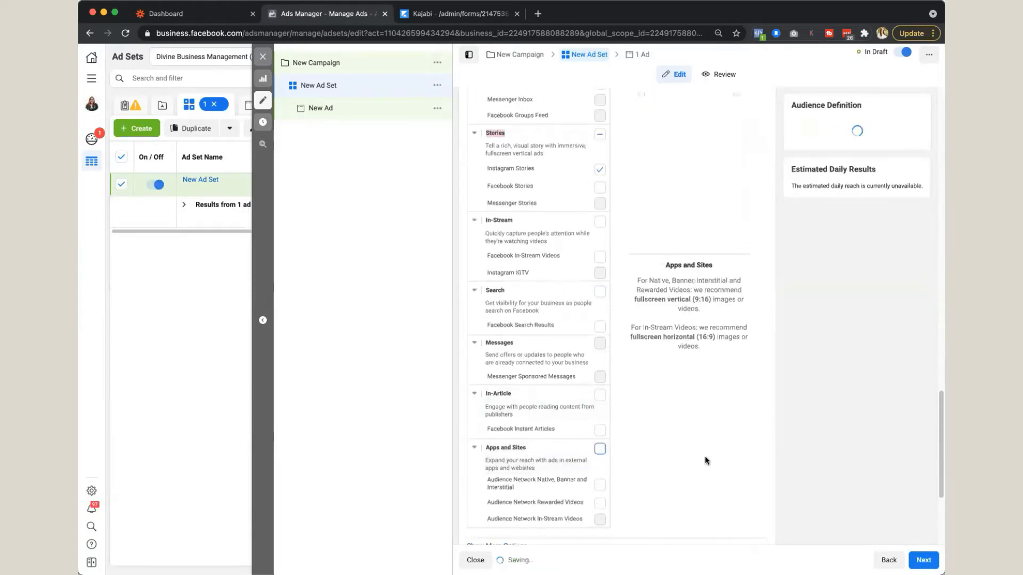
{"action": "scroll", "coordinate": [705, 456], "scroll_direction": "down", "scroll_amount": 6}
Step: Continue to the new ad, review its creative settings and start creating a new instant form for it
{"action": "left_click", "coordinate": [924, 560]}
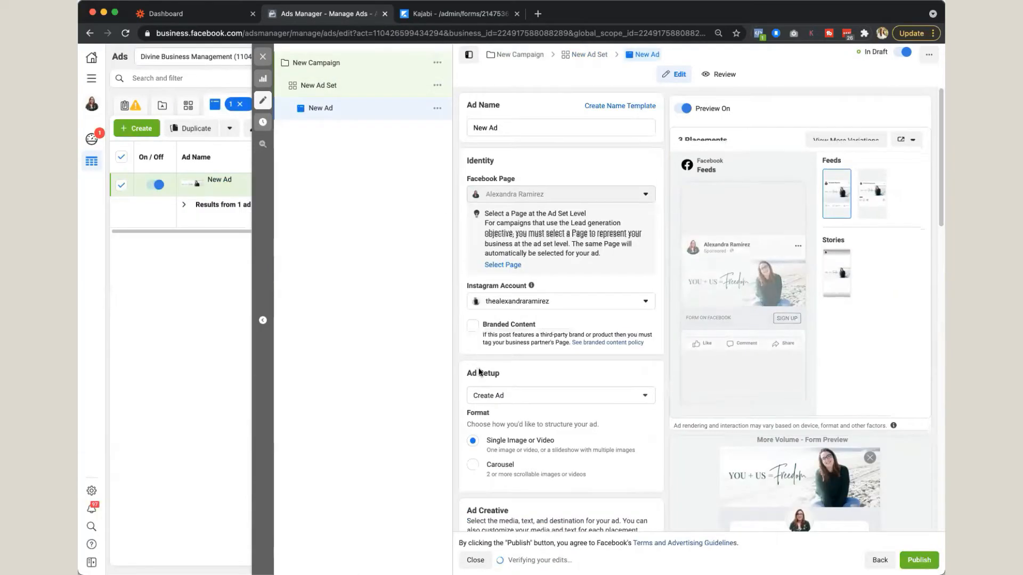
{"action": "scroll", "coordinate": [478, 368], "scroll_direction": "down", "scroll_amount": 5}
{"action": "scroll", "coordinate": [616, 337], "scroll_direction": "down", "scroll_amount": 1}
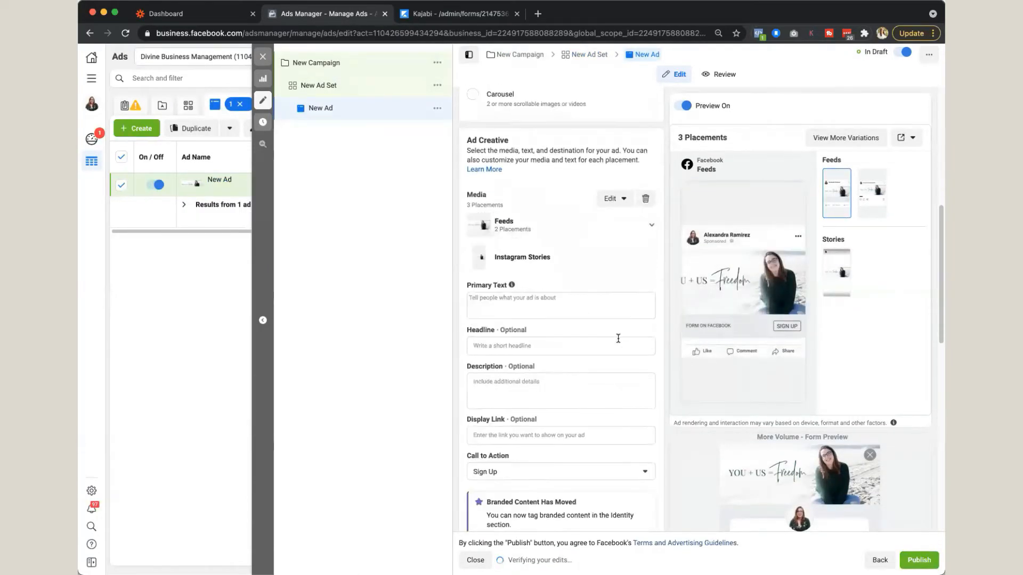
{"action": "scroll", "coordinate": [715, 369], "scroll_direction": "down", "scroll_amount": 3}
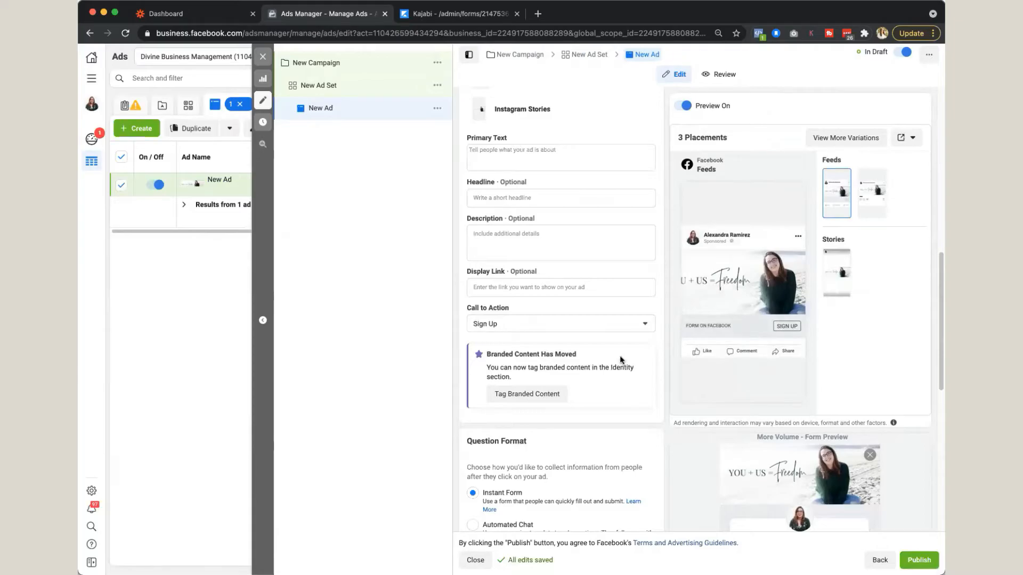
{"action": "scroll", "coordinate": [618, 356], "scroll_direction": "up", "scroll_amount": 6}
{"action": "scroll", "coordinate": [619, 356], "scroll_direction": "down", "scroll_amount": 6}
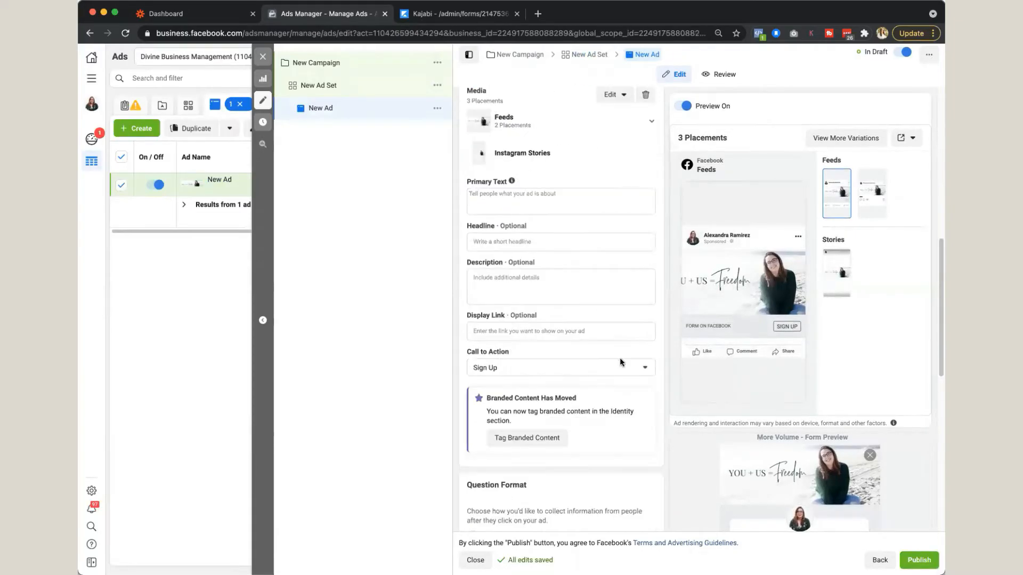
{"action": "mouse_move", "coordinate": [941, 357]}
{"action": "left_mouse_down"}
{"action": "mouse_move", "coordinate": [941, 375]}
{"action": "mouse_move", "coordinate": [941, 341]}
{"action": "left_mouse_up"}
{"action": "scroll", "coordinate": [905, 372], "scroll_direction": "down", "scroll_amount": 7}
{"action": "scroll", "coordinate": [905, 376], "scroll_direction": "down", "scroll_amount": 3}
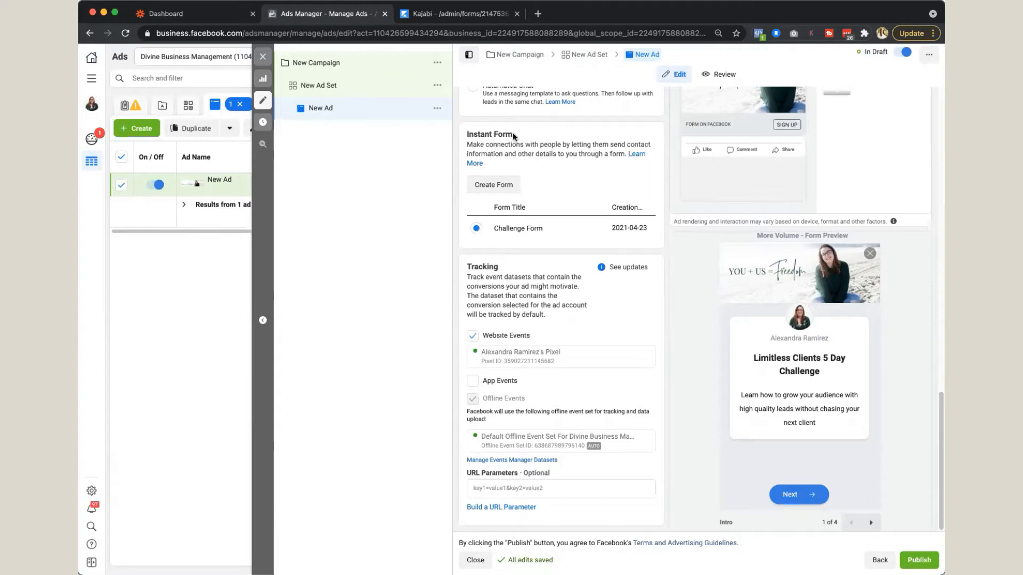
{"action": "left_click", "coordinate": [493, 186]}
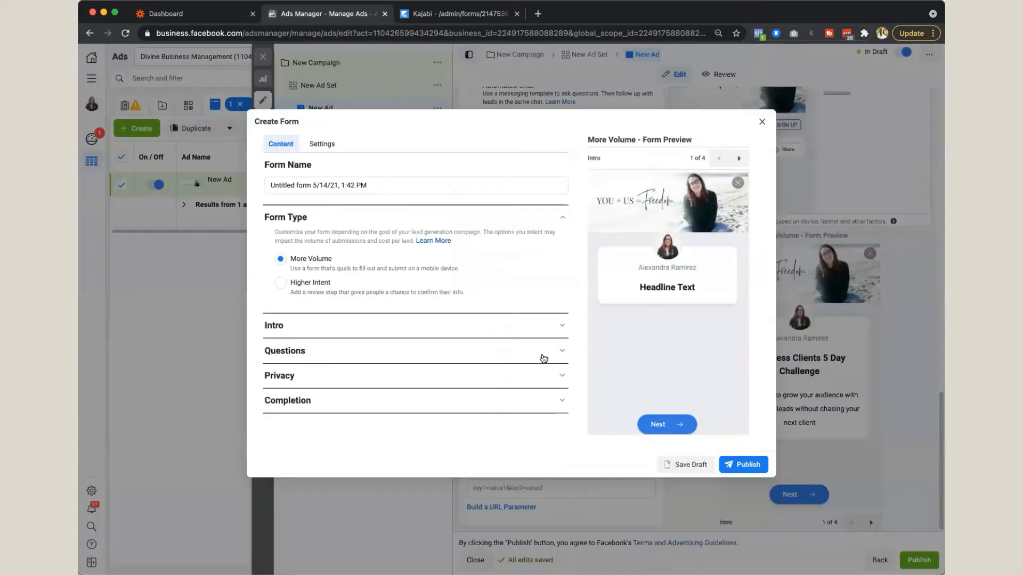
Step: Expand the instant form's Intro section and examine its background image, greeting headline and description options
{"action": "left_click_drag", "start_coordinate": [387, 184], "coordinate": [264, 189]}
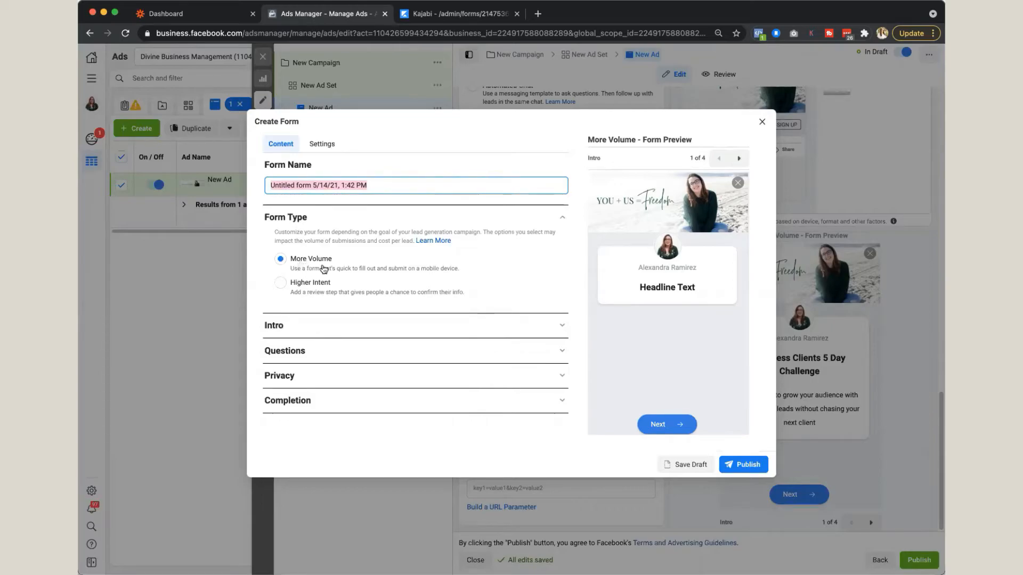
{"action": "left_click", "coordinate": [320, 330]}
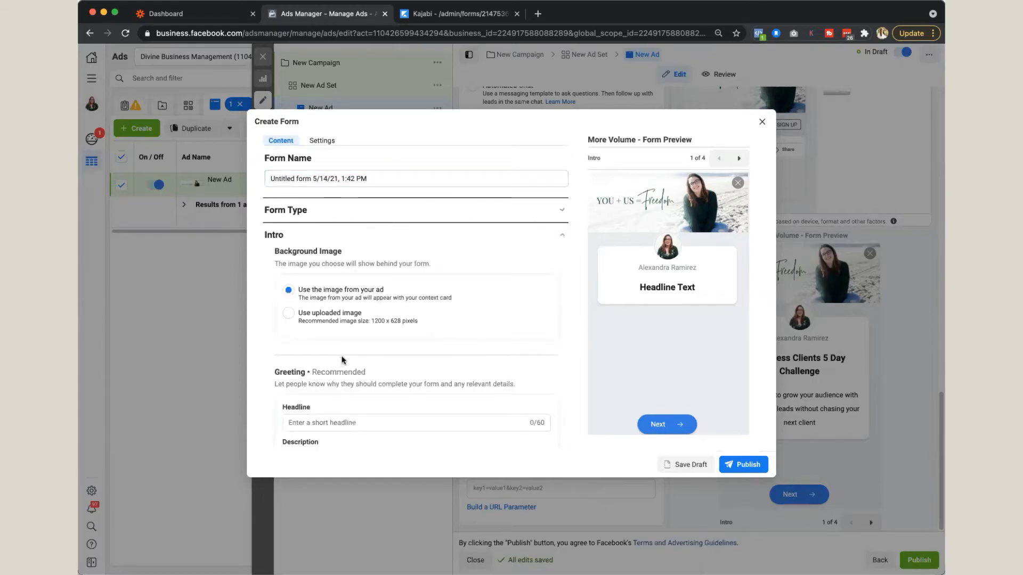
{"action": "scroll", "coordinate": [414, 318], "scroll_direction": "down", "scroll_amount": 1}
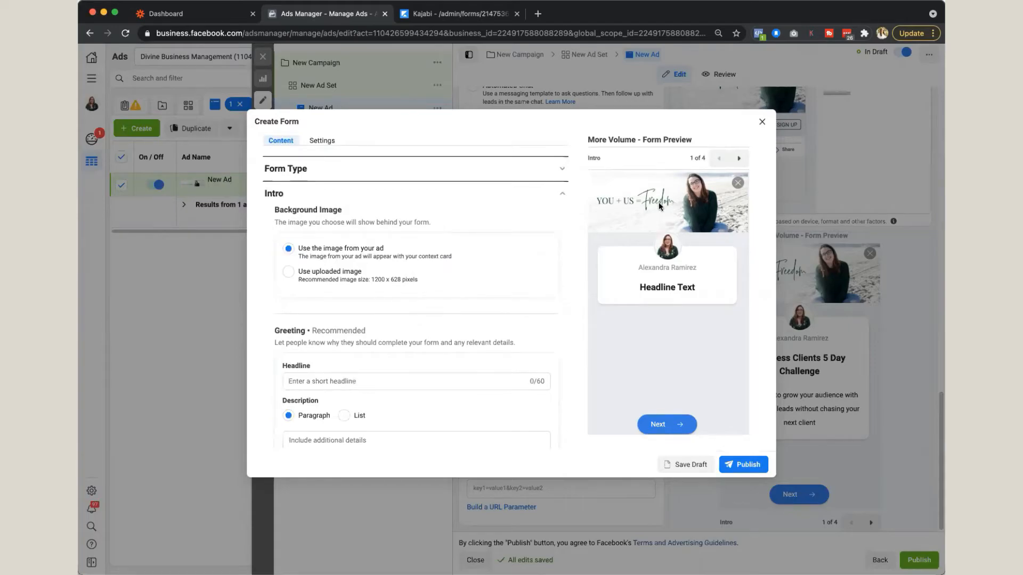
{"action": "scroll", "coordinate": [418, 388], "scroll_direction": "down", "scroll_amount": 1}
{"action": "scroll", "coordinate": [420, 388], "scroll_direction": "down", "scroll_amount": 1}
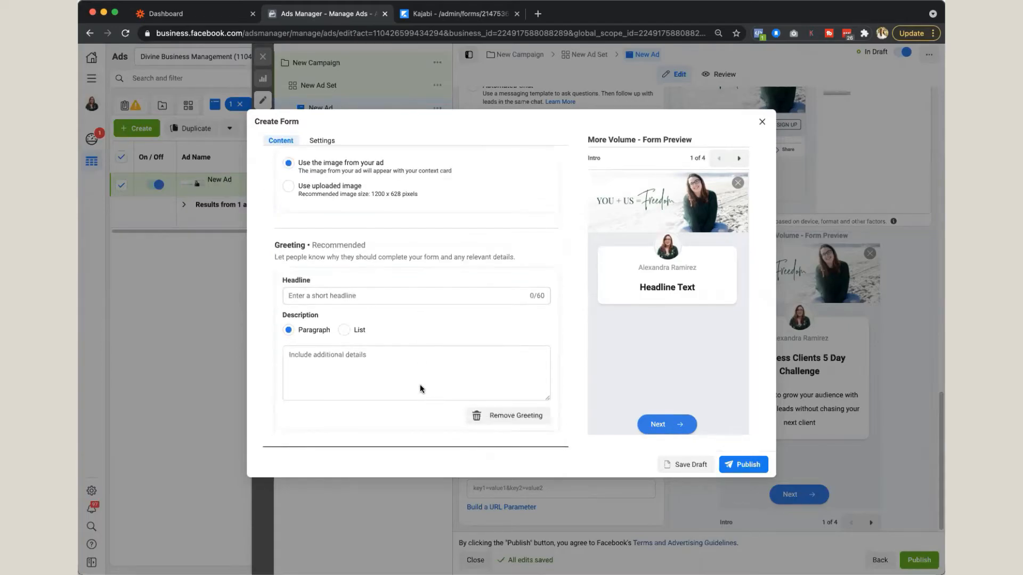
{"action": "left_click", "coordinate": [367, 294]}
{"action": "scroll", "coordinate": [495, 338], "scroll_direction": "down", "scroll_amount": 1}
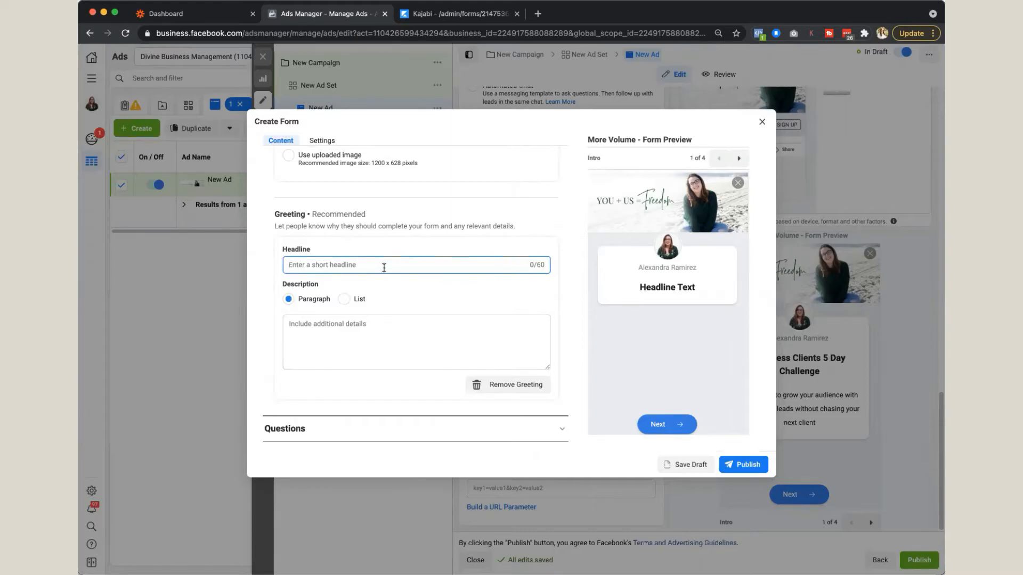
{"action": "left_click", "coordinate": [369, 361]}
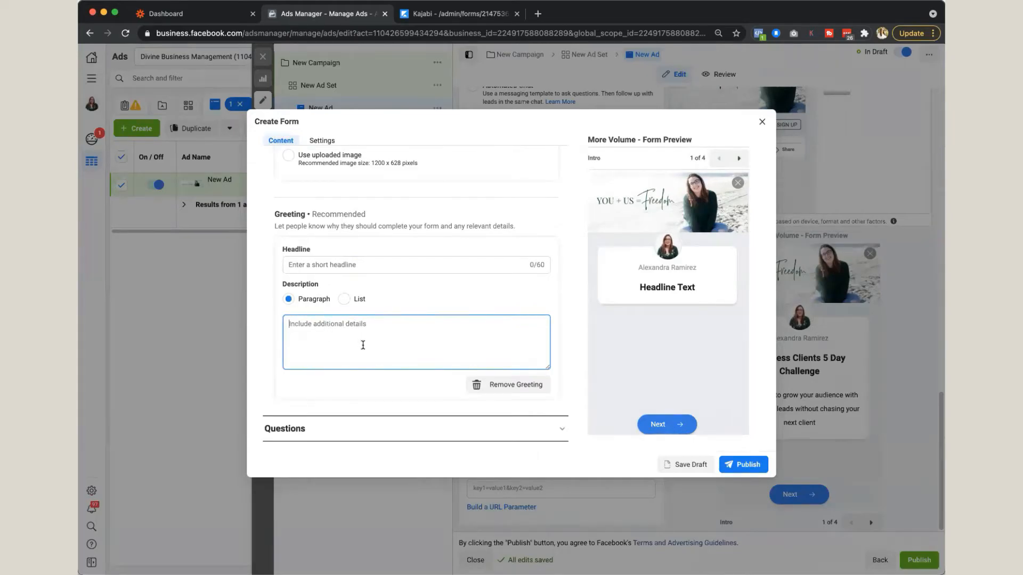
{"action": "scroll", "coordinate": [363, 345], "scroll_direction": "down", "scroll_amount": 2}
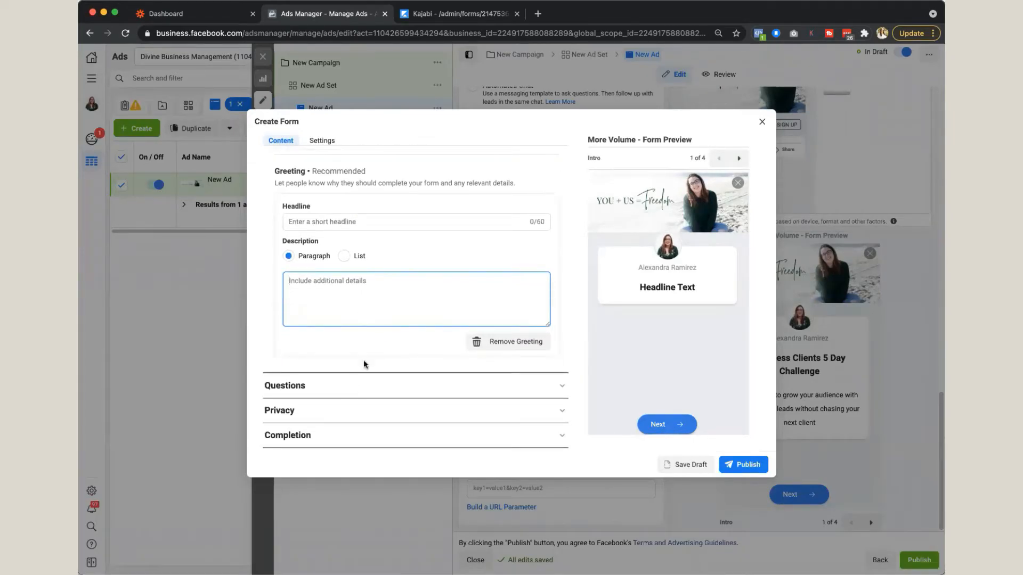
{"action": "scroll", "coordinate": [364, 362], "scroll_direction": "up", "scroll_amount": 5}
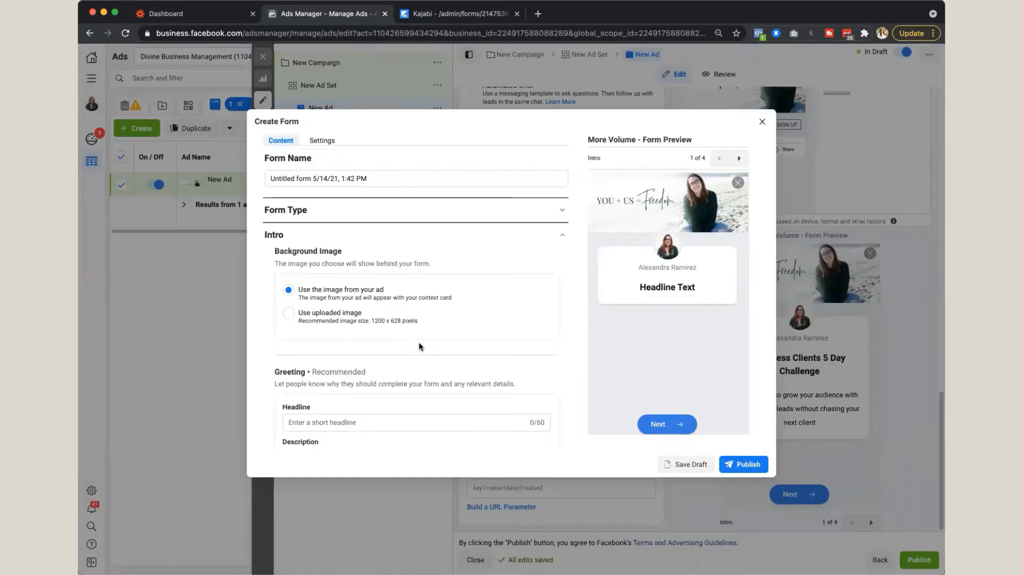
Step: Name the new instant form TEST
{"action": "triple_click", "coordinate": [367, 179]}
{"action": "key", "text": "BackSpace"}
{"action": "type", "text": "TEST"}
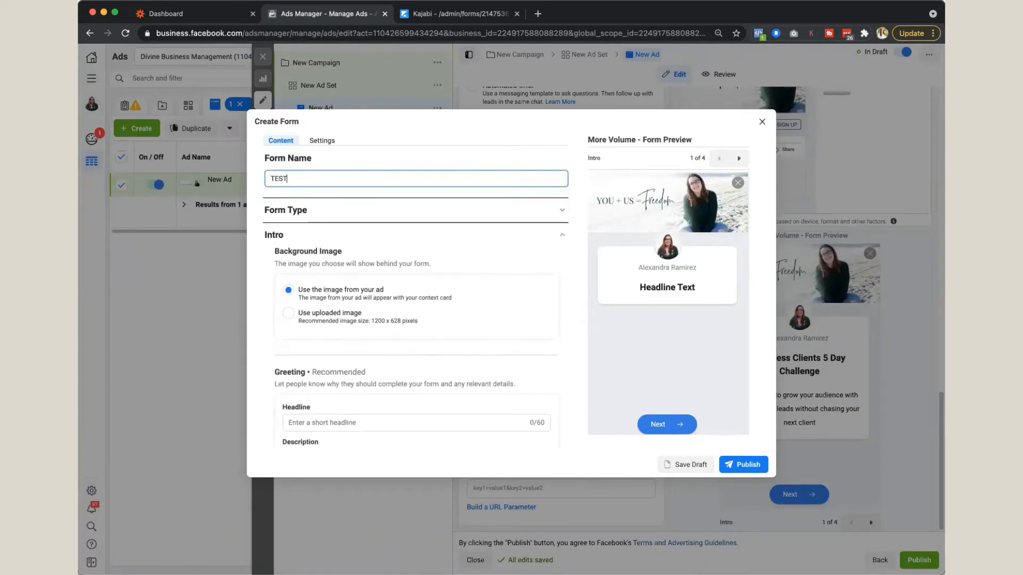
Step: Set the form's greeting headline to "This Is A Test" and its description paragraph to "This is a test for youtube"
{"action": "scroll", "coordinate": [400, 374], "scroll_direction": "down", "scroll_amount": 1}
{"action": "left_click", "coordinate": [394, 408]}
{"action": "type", "text": "This Is A Test"}
{"action": "scroll", "coordinate": [383, 384], "scroll_direction": "down", "scroll_amount": 4}
{"action": "left_click", "coordinate": [350, 301]}
{"action": "type", "text": "This is a test "}
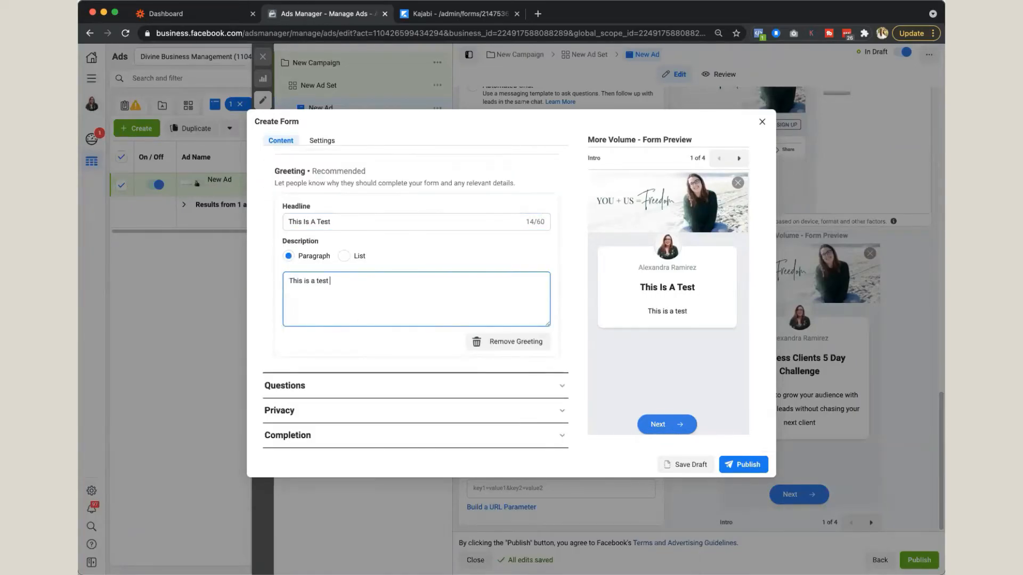
{"action": "type", "text": "for youtube"}
Step: Replace the Full name prefill question with First name and place it above Email
{"action": "left_click", "coordinate": [350, 384]}
{"action": "scroll", "coordinate": [372, 316], "scroll_direction": "down", "scroll_amount": 3}
{"action": "scroll", "coordinate": [398, 264], "scroll_direction": "up", "scroll_amount": 2}
{"action": "scroll", "coordinate": [385, 307], "scroll_direction": "down", "scroll_amount": 2}
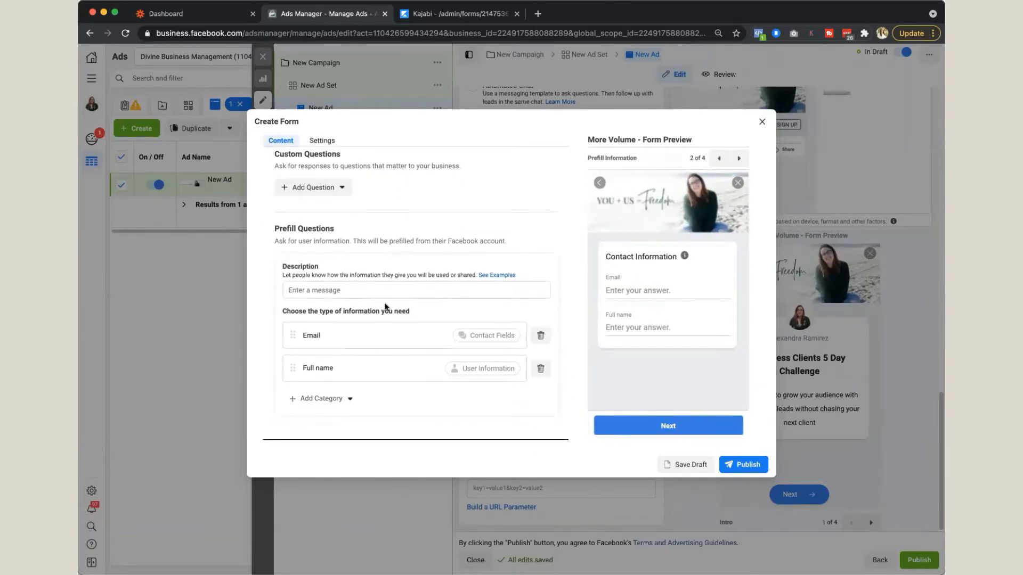
{"action": "left_click_drag", "start_coordinate": [368, 335], "coordinate": [356, 370]}
{"action": "left_click", "coordinate": [334, 400]}
{"action": "left_click", "coordinate": [540, 337]}
{"action": "mouse_move", "coordinate": [351, 405]}
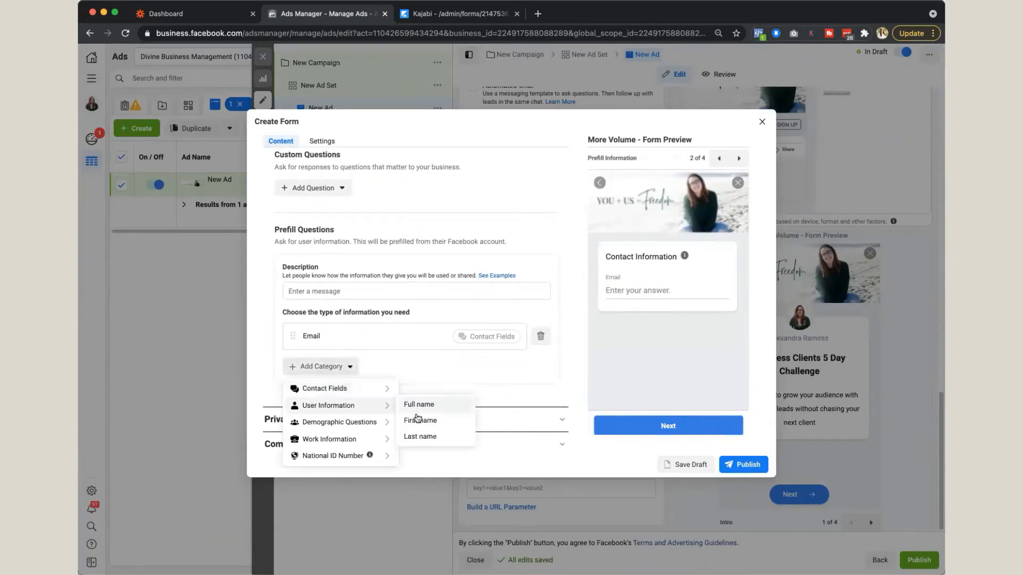
{"action": "left_click", "coordinate": [416, 414]}
Step: Open the business website's privacy policy page in a new browser tab and copy its address
{"action": "left_click", "coordinate": [506, 416]}
{"action": "key", "text": "super+t"}
{"action": "type", "text": "alexandra"}
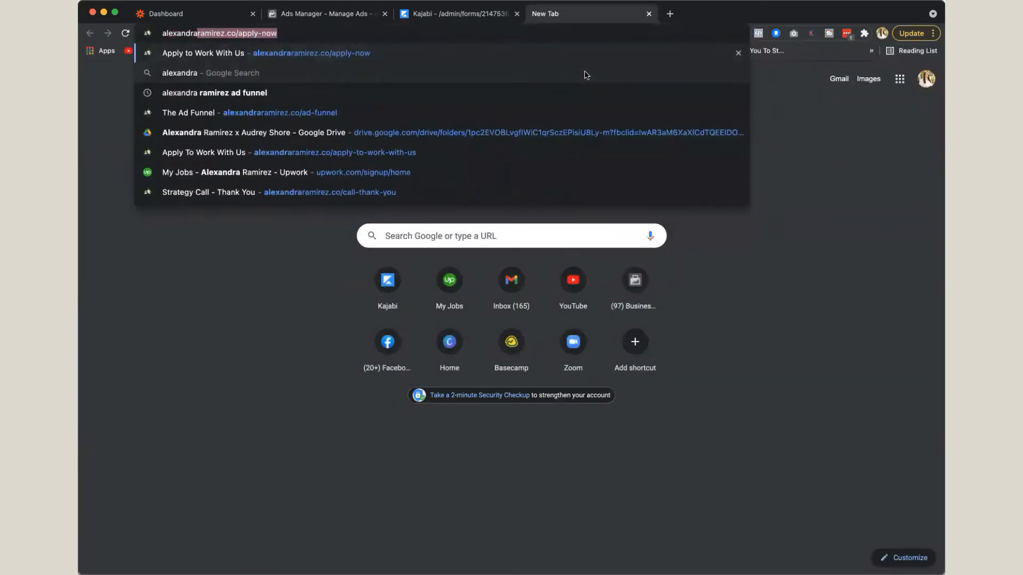
{"action": "key", "text": "Return"}
{"action": "scroll", "coordinate": [591, 322], "scroll_direction": "down", "scroll_amount": 15}
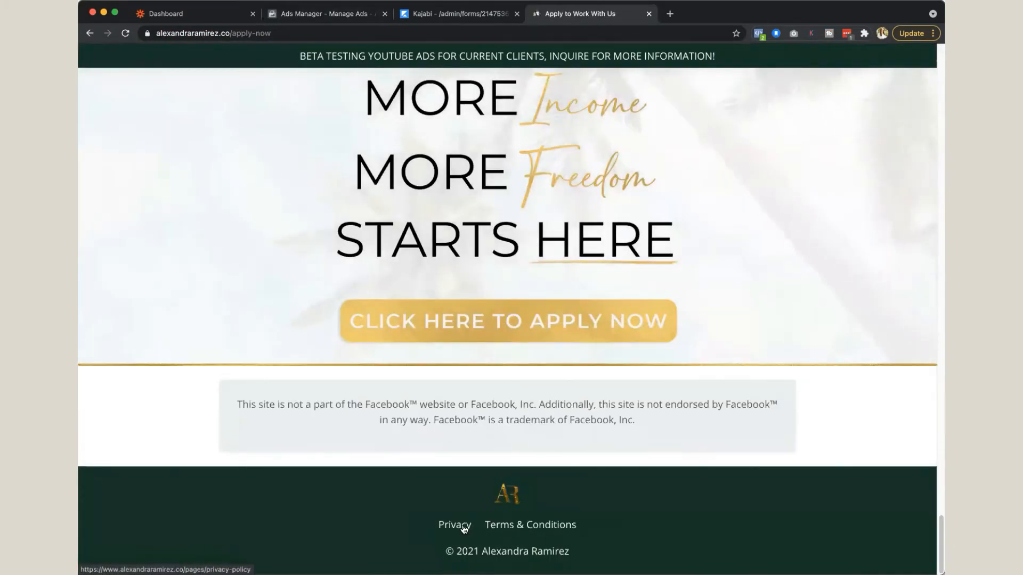
{"action": "left_click", "coordinate": [450, 523]}
{"action": "right_click", "coordinate": [254, 34]}
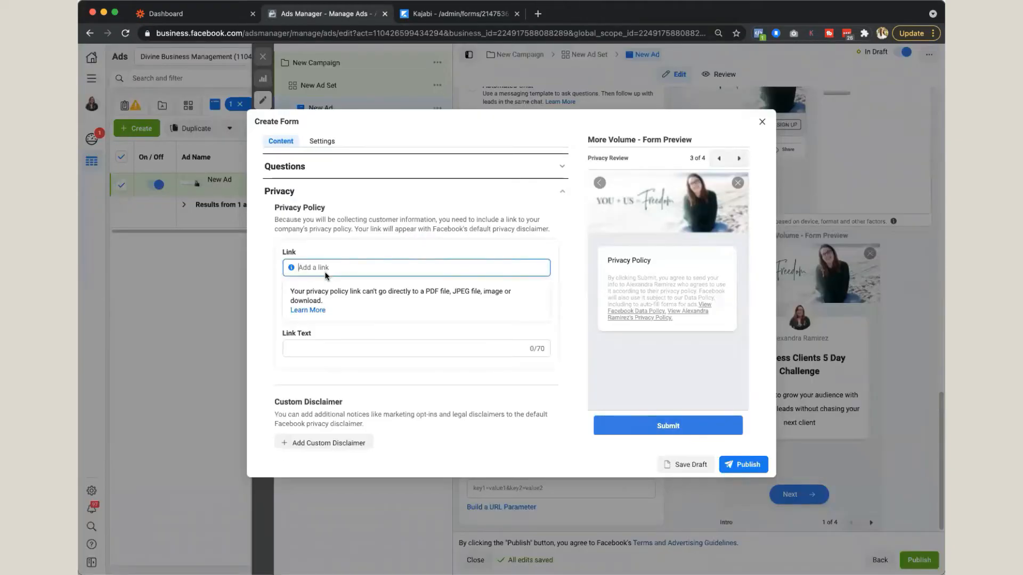
Step: Paste the privacy policy address as the form's privacy link and set the link text to "Privacy Policy"
{"action": "type", "text": "https://www.alexandraramirez.co/pages/privacy-policy"}
{"action": "key", "text": "Tab"}
{"action": "type", "text": "Privacy Policy"}
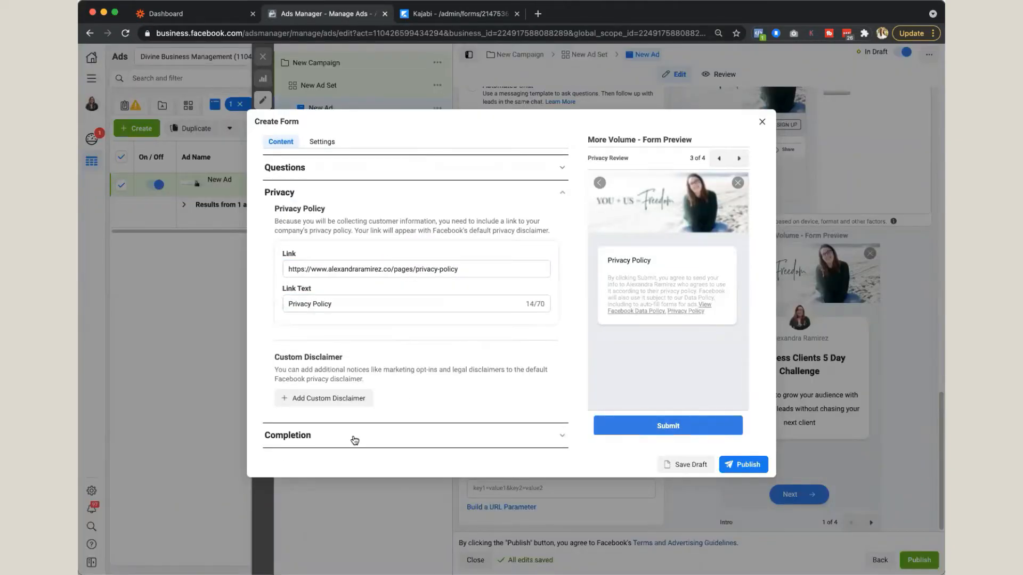
Step: Set the completion message's View Website link to the copied privacy policy address and try to publish the form
{"action": "left_click", "coordinate": [354, 440]}
{"action": "left_click", "coordinate": [330, 411]}
{"action": "type", "text": "https://www.alexandraramirez.co/pages/privacy-policy"}
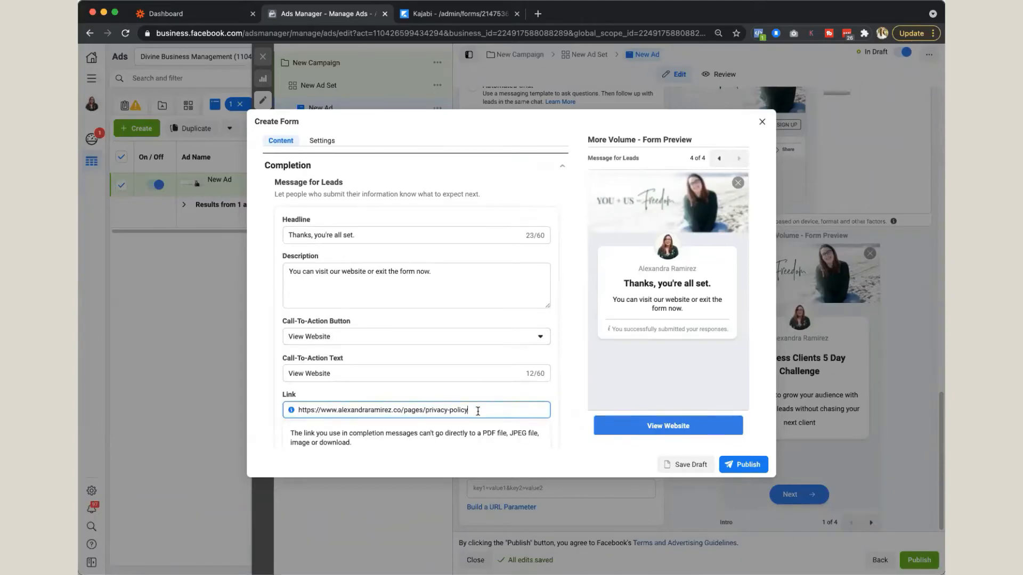
{"action": "left_click", "coordinate": [741, 465]}
Step: Set the prefill questions' description to "You will be sent weekly emails" and publish the form
{"action": "type", "text": "You will "}
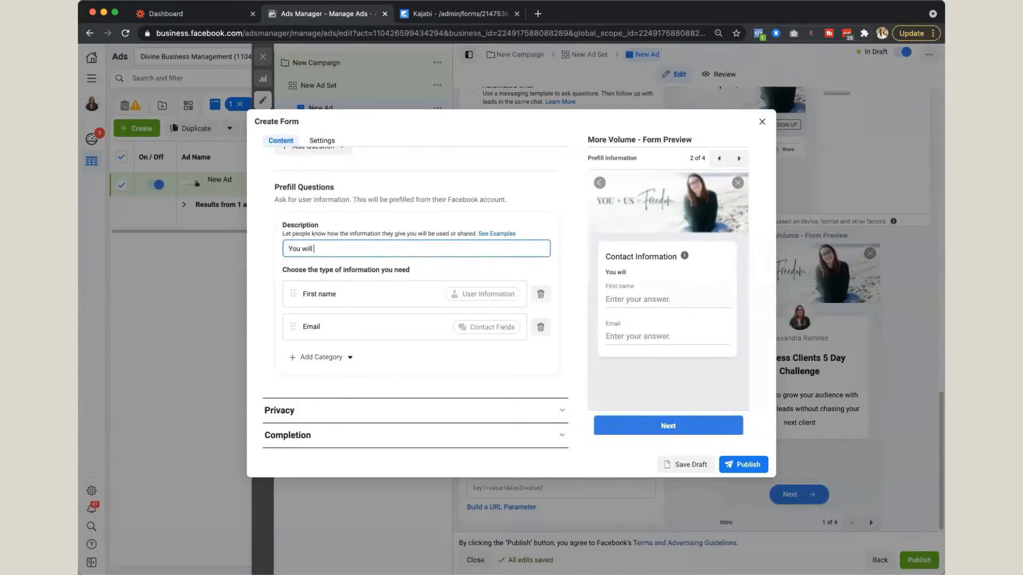
{"action": "type", "text": "be sent weekly emails."}
{"action": "left_click", "coordinate": [741, 465]}
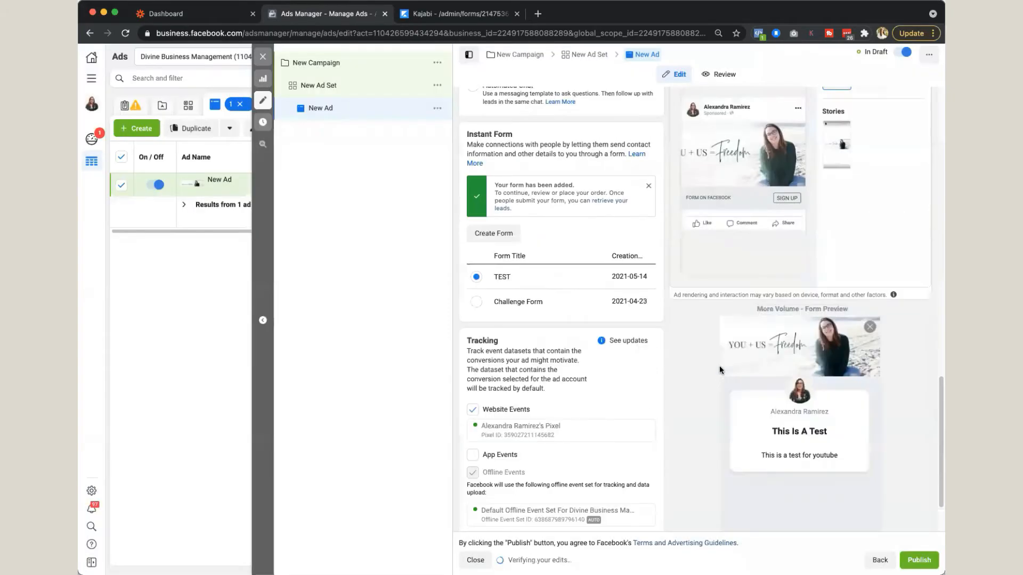
Step: Review the new ad's form preview and its Primary Text and Headline fields
{"action": "scroll", "coordinate": [719, 365], "scroll_direction": "up", "scroll_amount": 1}
{"action": "scroll", "coordinate": [719, 393], "scroll_direction": "down", "scroll_amount": 2}
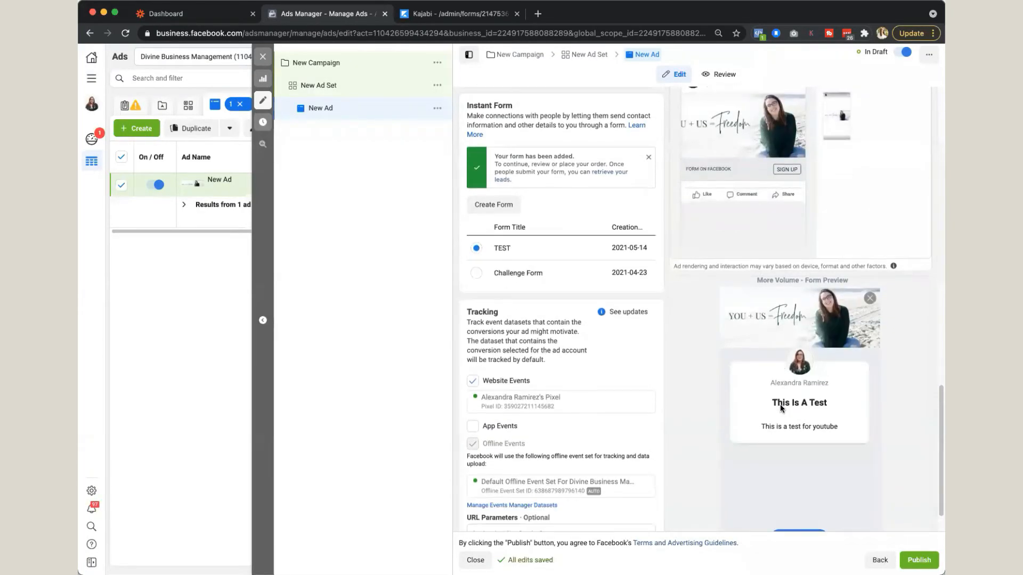
{"action": "scroll", "coordinate": [673, 395], "scroll_direction": "up", "scroll_amount": 10}
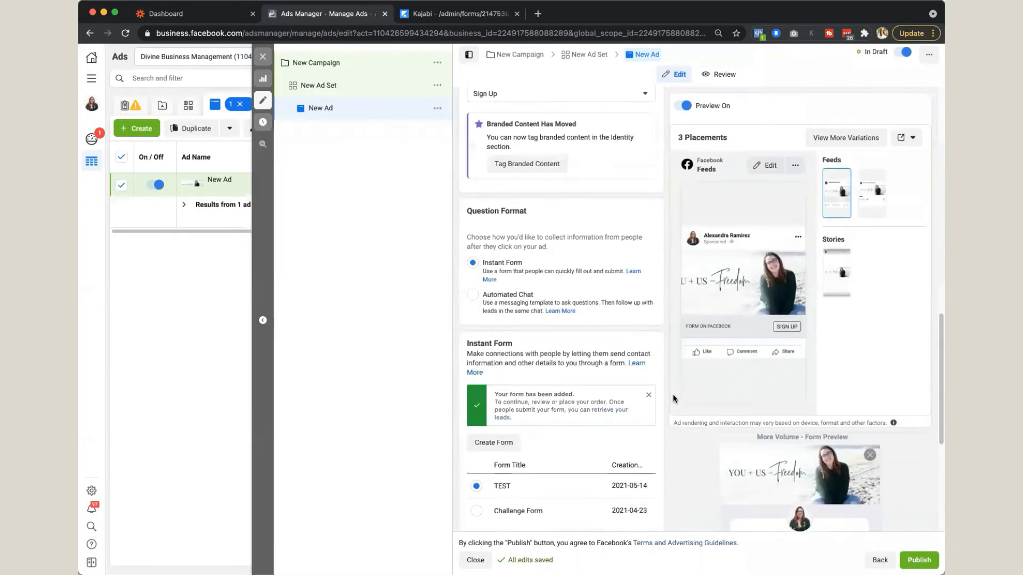
{"action": "left_click", "coordinate": [507, 296]}
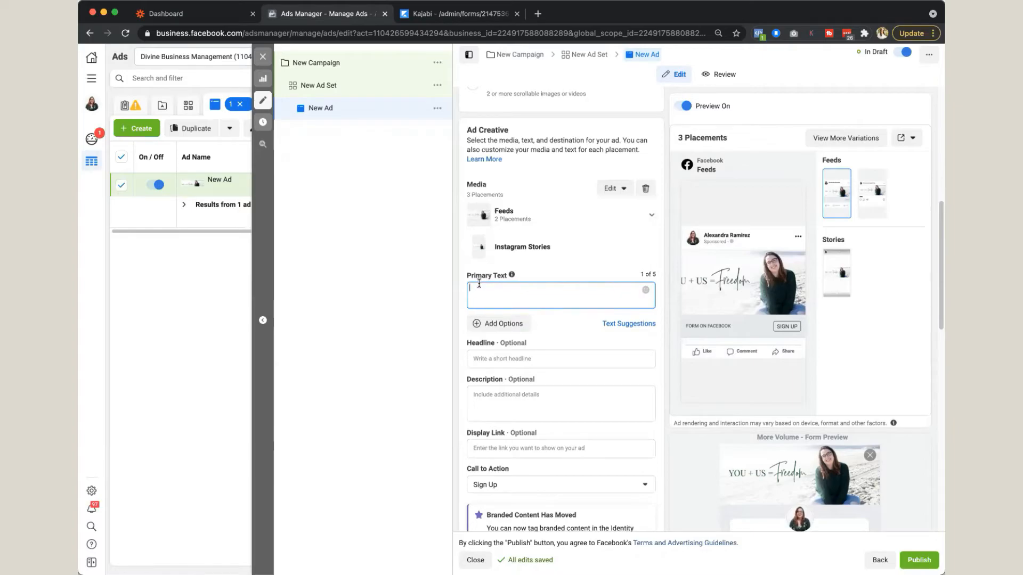
{"action": "left_click", "coordinate": [490, 358]}
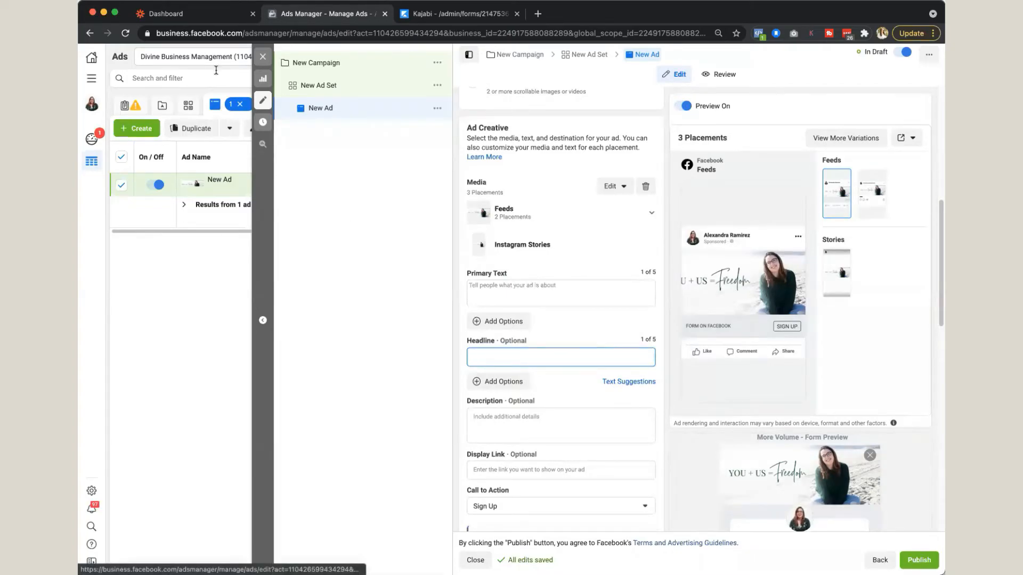
Step: Switch to Zapier and start a new Zap with New Lead in Facebook Lead Ads as its trigger
{"action": "left_click", "coordinate": [198, 15]}
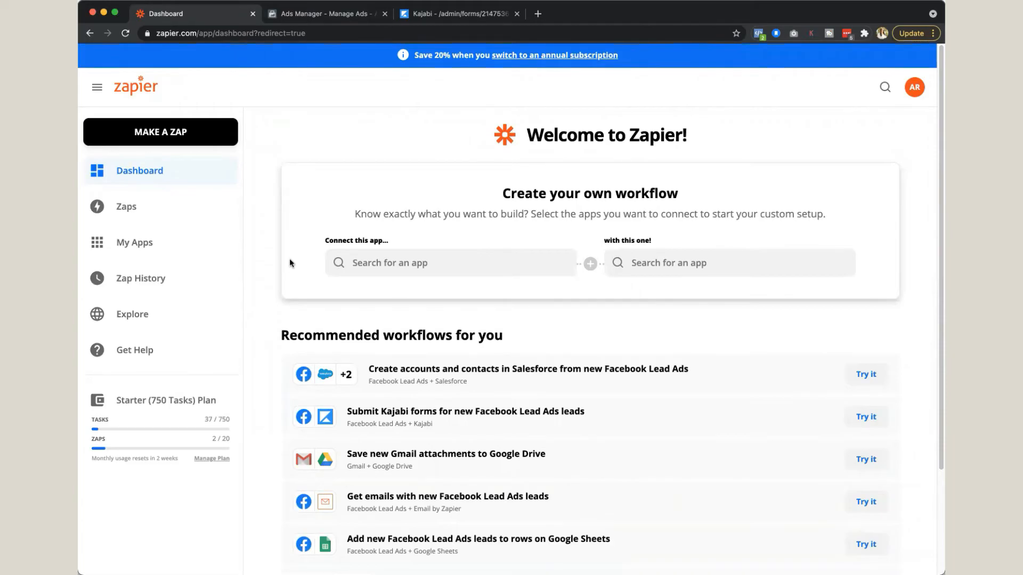
{"action": "left_click", "coordinate": [183, 137]}
{"action": "type", "text": "faceb"}
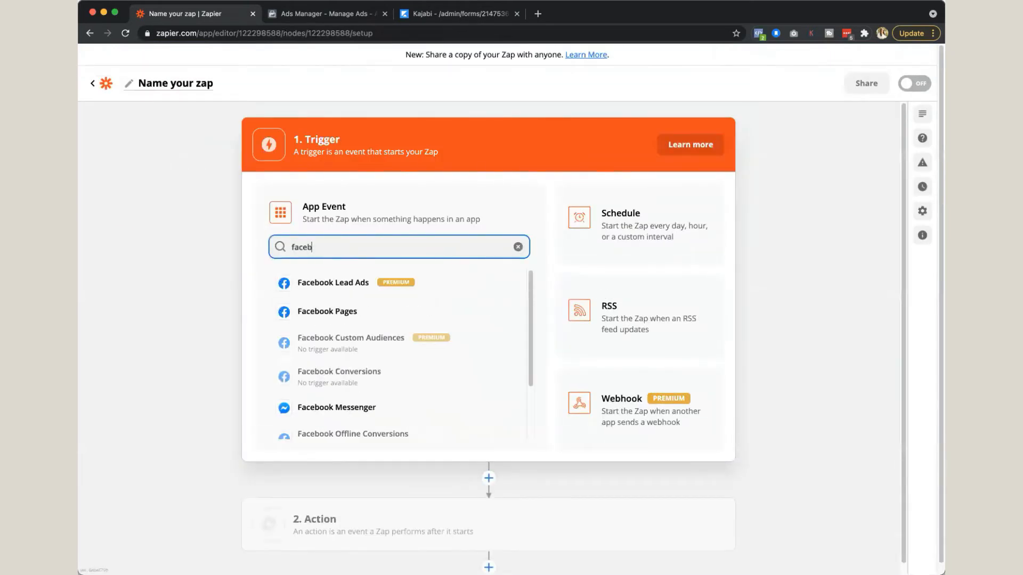
{"action": "type", "text": "ook"}
{"action": "left_click", "coordinate": [449, 272]}
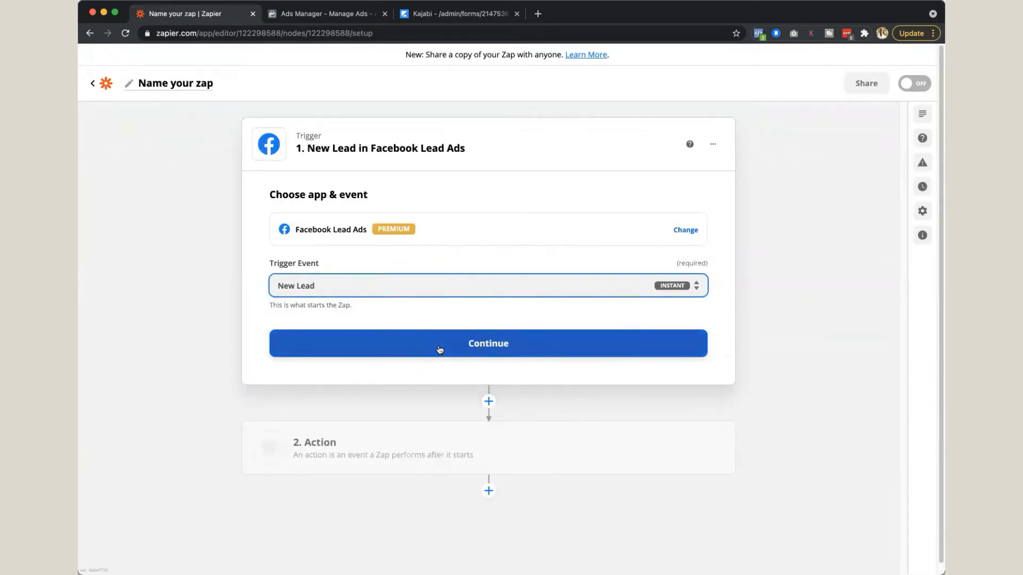
Step: Connect the trigger to the existing Facebook Lead Ads account and set it to the business page's TEST form
{"action": "left_click", "coordinate": [395, 269]}
{"action": "left_click", "coordinate": [372, 354]}
{"action": "left_click", "coordinate": [418, 325]}
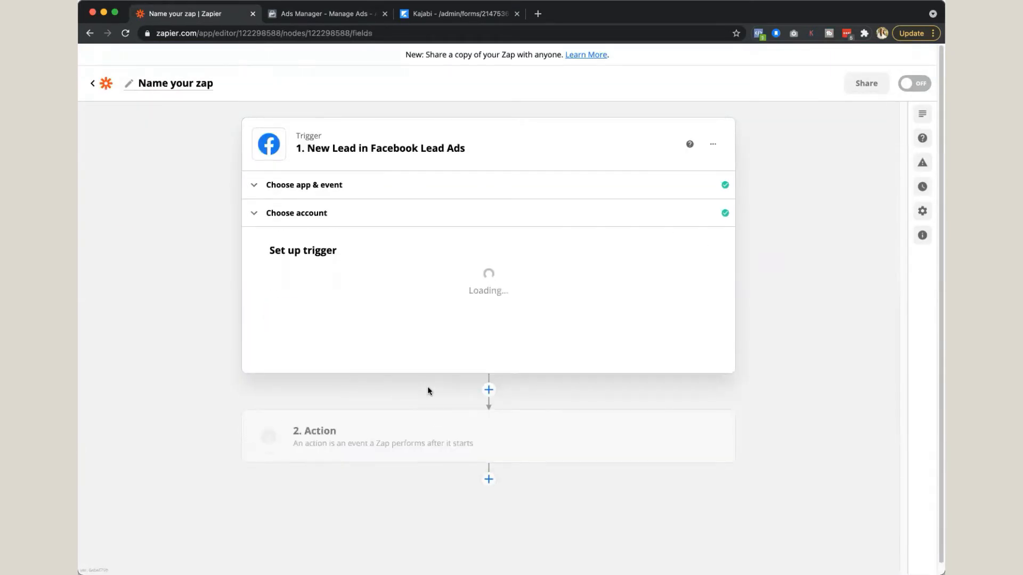
{"action": "left_click", "coordinate": [418, 291]}
{"action": "left_click", "coordinate": [358, 388]}
{"action": "left_click", "coordinate": [358, 361]}
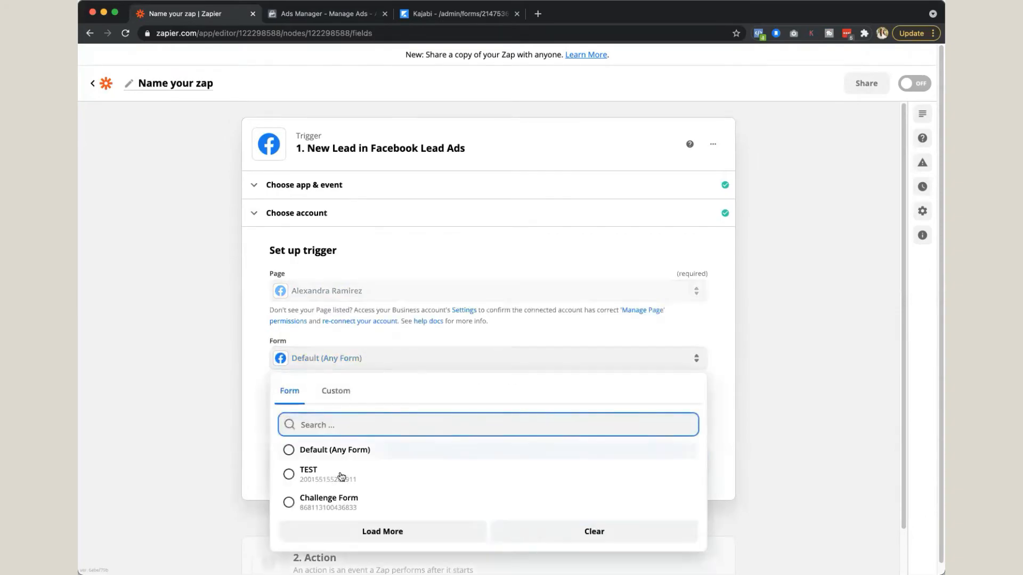
{"action": "left_click", "coordinate": [427, 469]}
{"action": "left_click", "coordinate": [427, 463]}
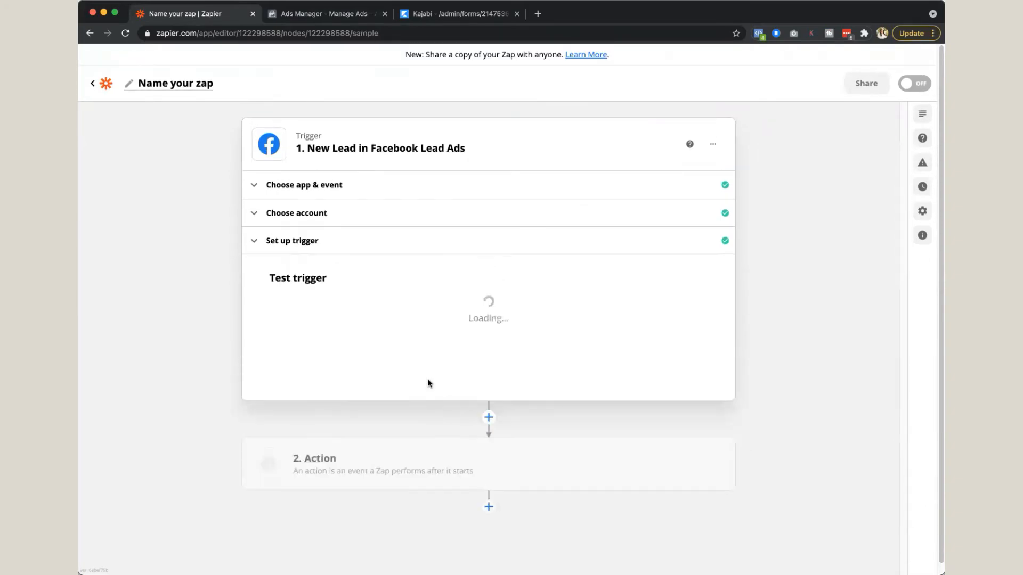
Step: Add a Kajabi action to the Zap with Create Form Submission as its event
{"action": "left_click", "coordinate": [354, 517]}
{"action": "left_click", "coordinate": [324, 361]}
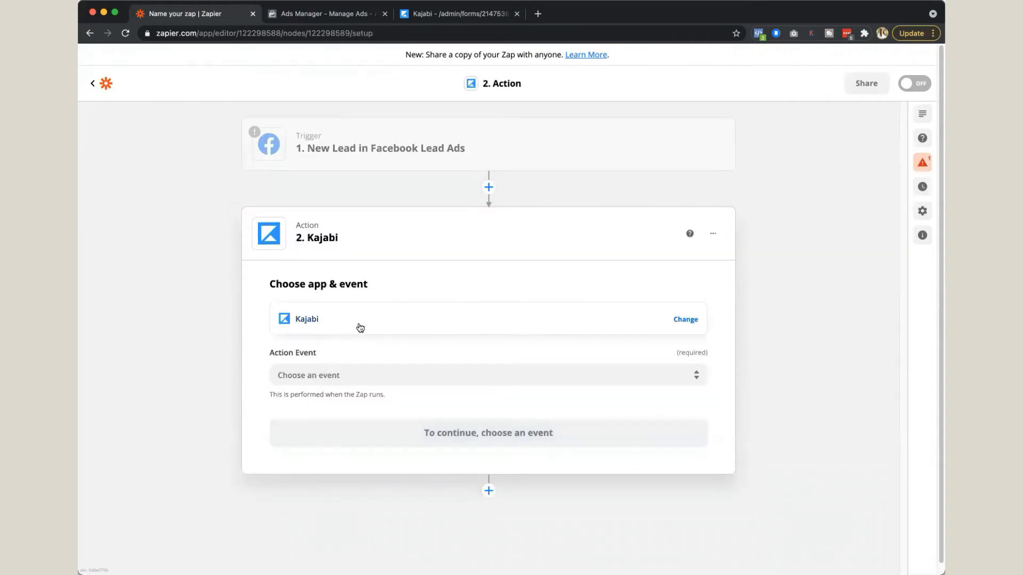
{"action": "left_click", "coordinate": [362, 373]}
{"action": "left_click", "coordinate": [365, 482]}
{"action": "left_click", "coordinate": [366, 431]}
Step: Use the connected Kajabi account for the action and select the business site and its TEST form
{"action": "left_click", "coordinate": [358, 360]}
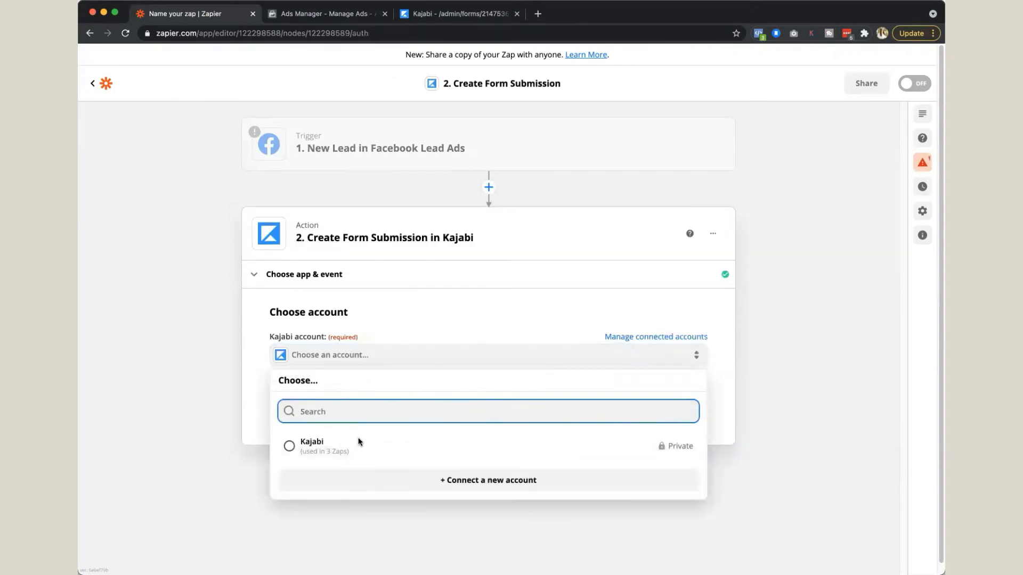
{"action": "left_click", "coordinate": [358, 438]}
{"action": "left_click", "coordinate": [394, 403]}
{"action": "left_click", "coordinate": [384, 381]}
{"action": "left_click", "coordinate": [372, 470]}
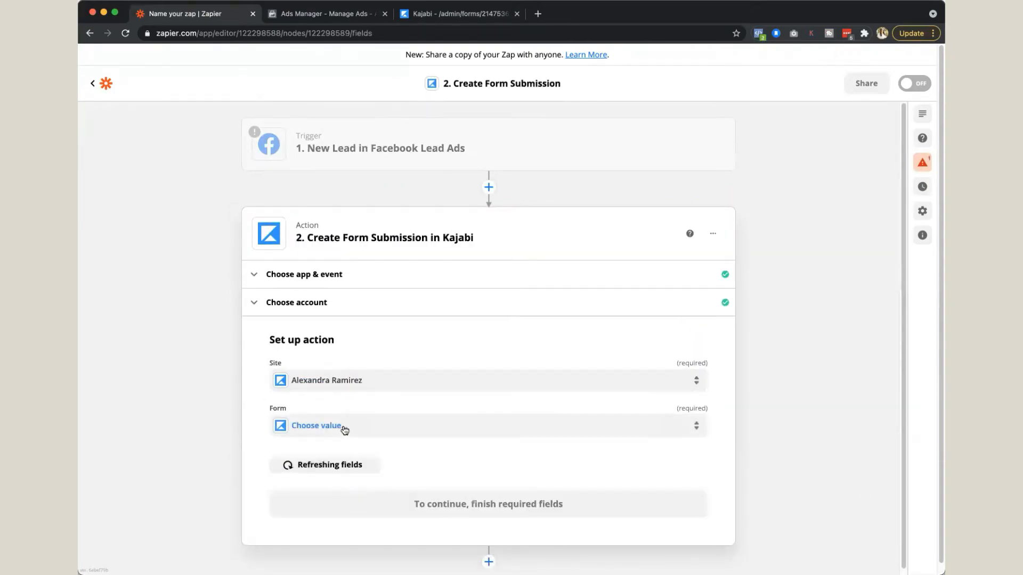
{"action": "left_click", "coordinate": [406, 426]}
{"action": "type", "text": "TEST"}
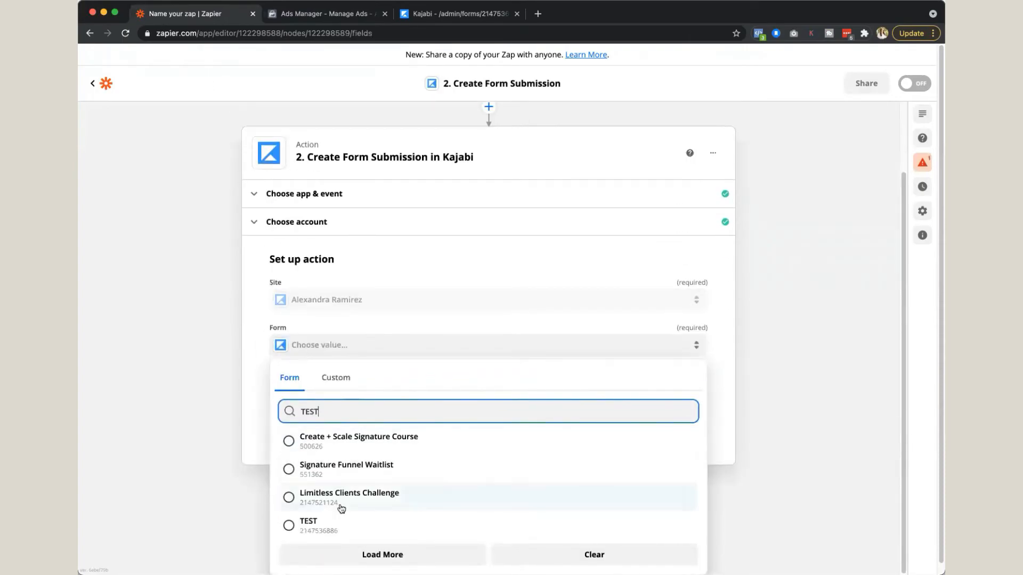
{"action": "left_click", "coordinate": [330, 523]}
Step: Look through the Facebook lead data options available for the Kajabi action's Name field
{"action": "left_click", "coordinate": [365, 376]}
{"action": "scroll", "coordinate": [364, 490], "scroll_direction": "down", "scroll_amount": 1}
{"action": "left_click", "coordinate": [347, 536]}
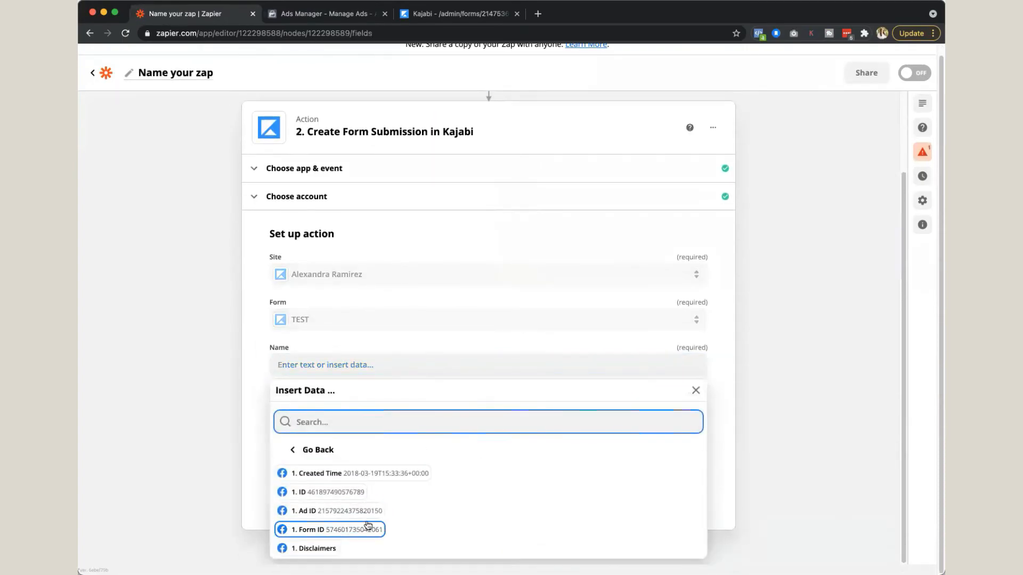
{"action": "left_click", "coordinate": [242, 375]}
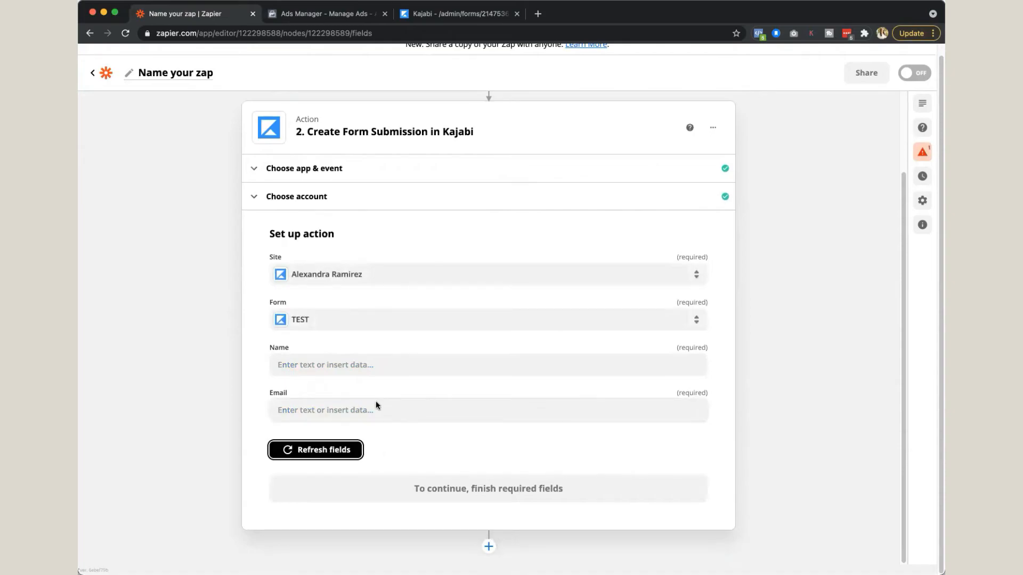
{"action": "left_click", "coordinate": [361, 365]}
{"action": "left_click", "coordinate": [322, 533]}
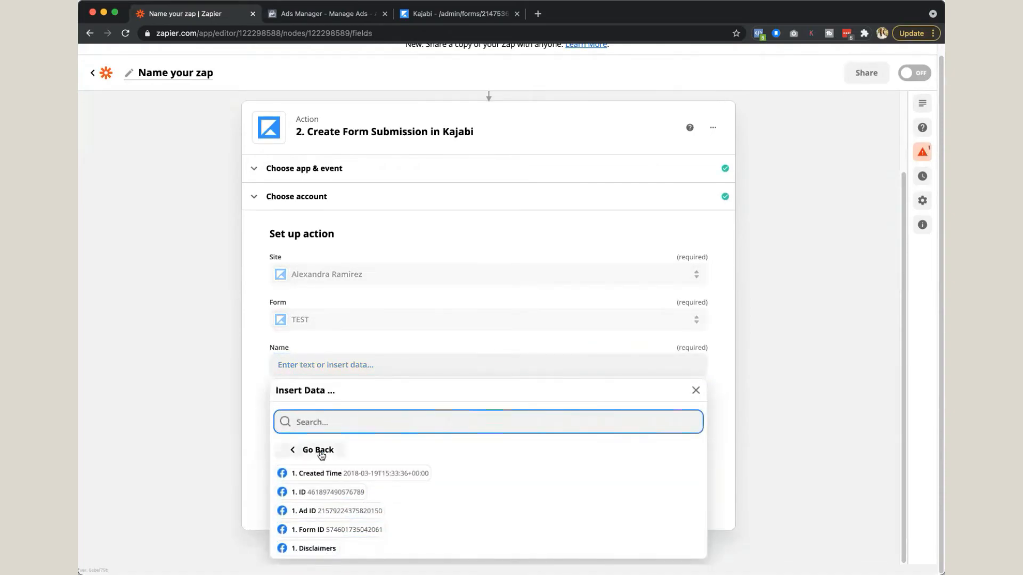
{"action": "left_click", "coordinate": [318, 451]}
{"action": "left_click", "coordinate": [334, 534]}
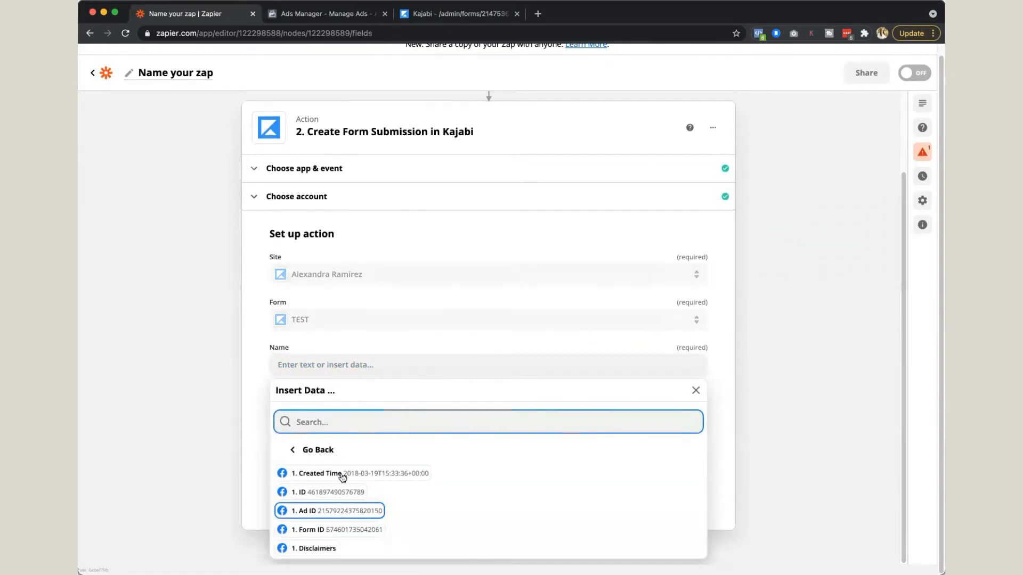
{"action": "left_click", "coordinate": [322, 453]}
{"action": "left_click", "coordinate": [337, 533]}
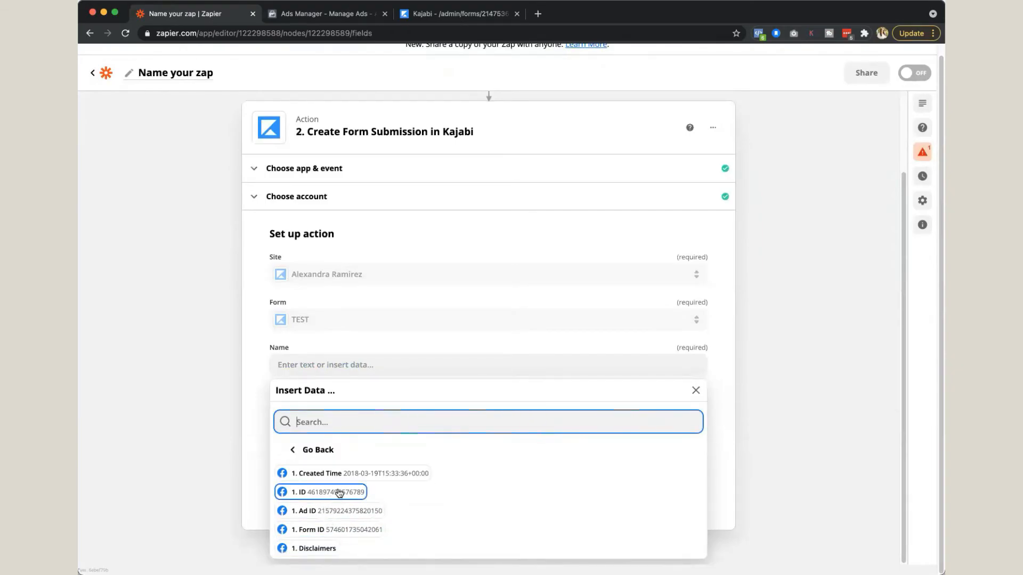
{"action": "left_click", "coordinate": [322, 453]}
{"action": "left_click", "coordinate": [224, 466]}
{"action": "scroll", "coordinate": [230, 465], "scroll_direction": "up", "scroll_amount": 3}
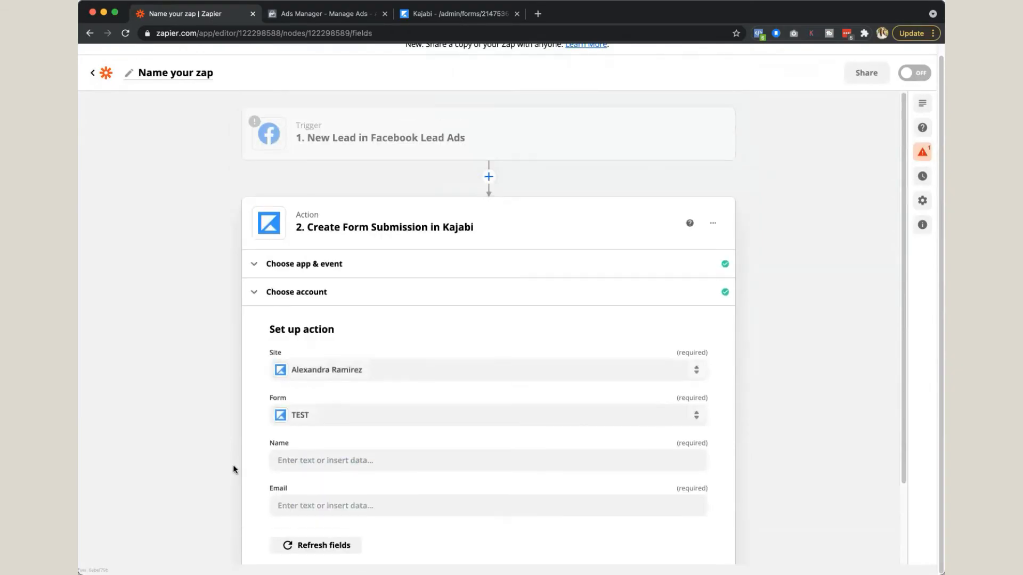
Step: Test the Facebook Lead Ads trigger to load a sample lead and continue to the Kajabi action
{"action": "left_click", "coordinate": [391, 140]}
{"action": "left_click", "coordinate": [507, 444]}
{"action": "scroll", "coordinate": [596, 389], "scroll_direction": "down", "scroll_amount": 1}
{"action": "scroll", "coordinate": [597, 389], "scroll_direction": "down", "scroll_amount": 4}
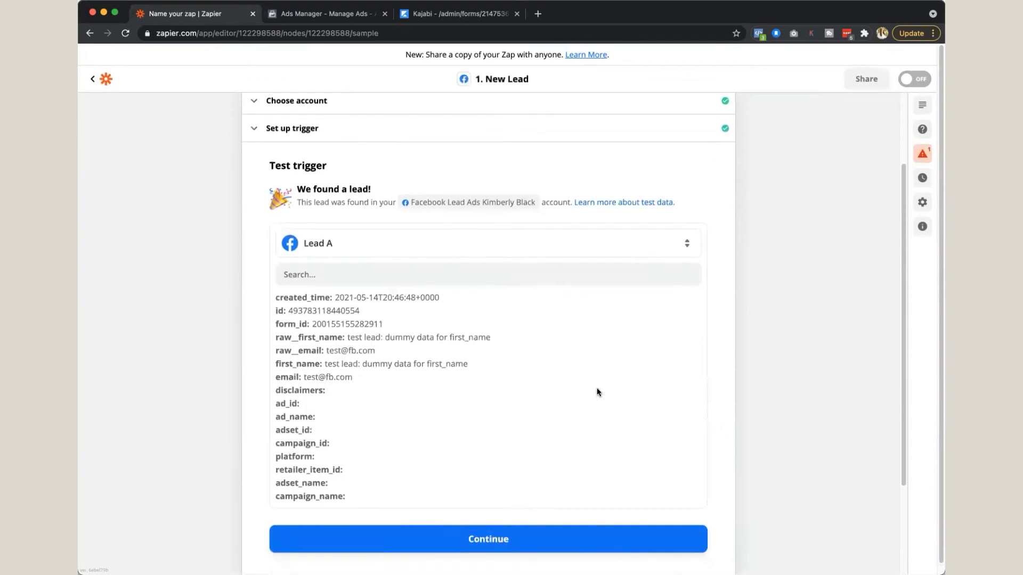
{"action": "left_click", "coordinate": [497, 518]}
Step: Map the Kajabi submission's Name to the lead's First Name and Email to the lead's Email, skipping the action test
{"action": "scroll", "coordinate": [492, 498], "scroll_direction": "up", "scroll_amount": 1}
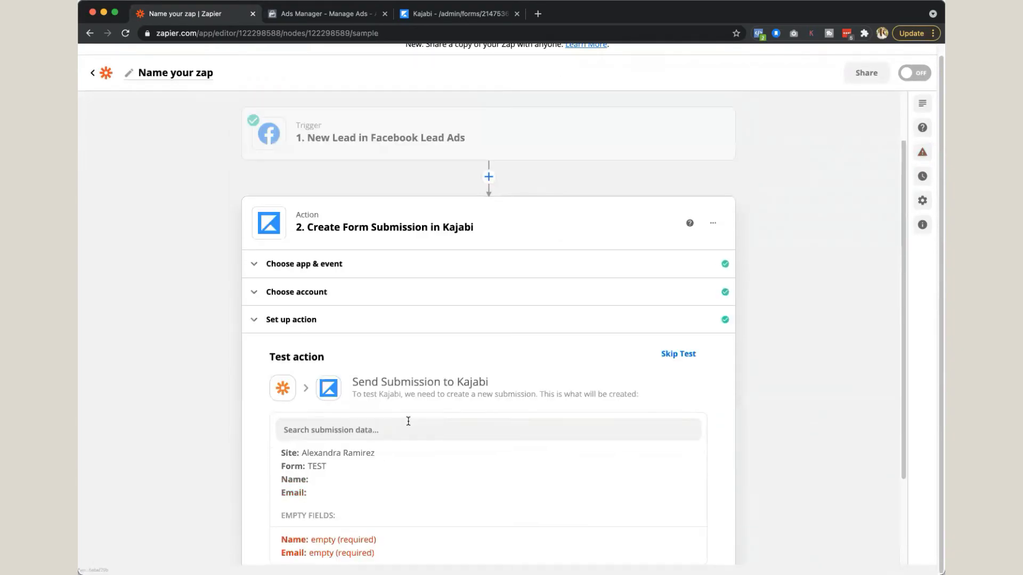
{"action": "left_click", "coordinate": [312, 288]}
{"action": "left_click", "coordinate": [346, 403]}
{"action": "left_click", "coordinate": [312, 528]}
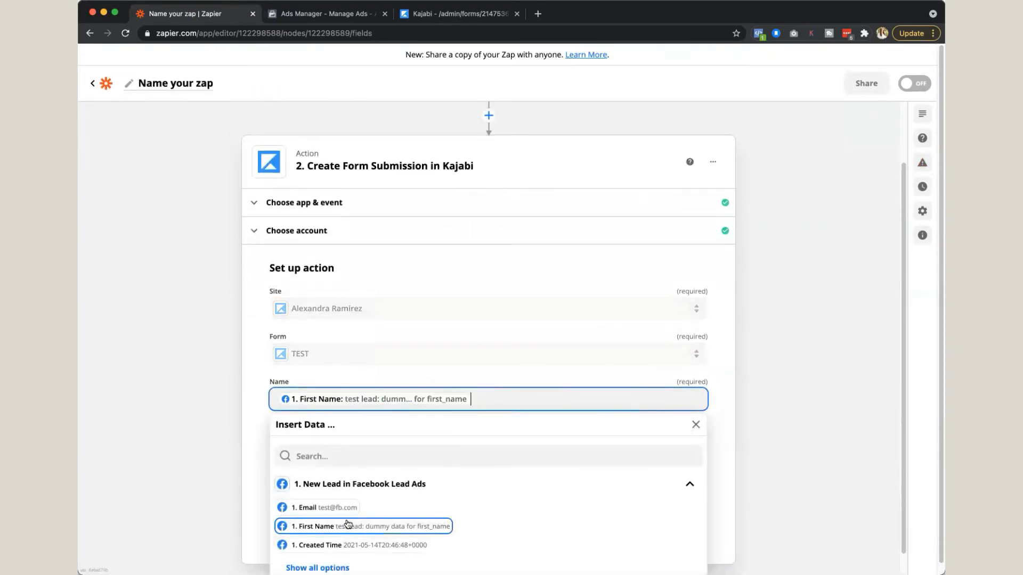
{"action": "left_click", "coordinate": [314, 447]}
{"action": "left_click", "coordinate": [315, 538]}
{"action": "left_click", "coordinate": [543, 508]}
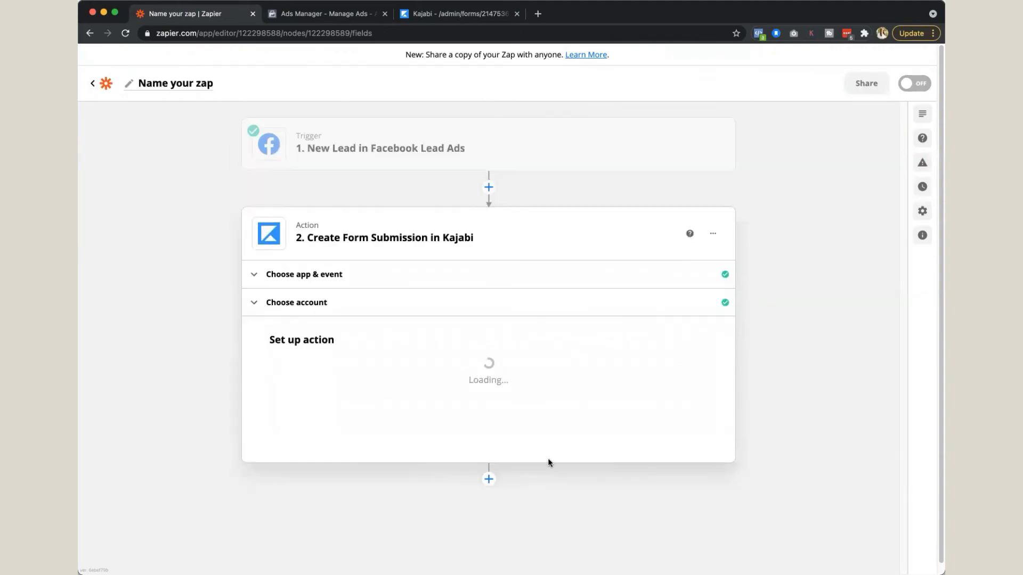
{"action": "left_click", "coordinate": [682, 362]}
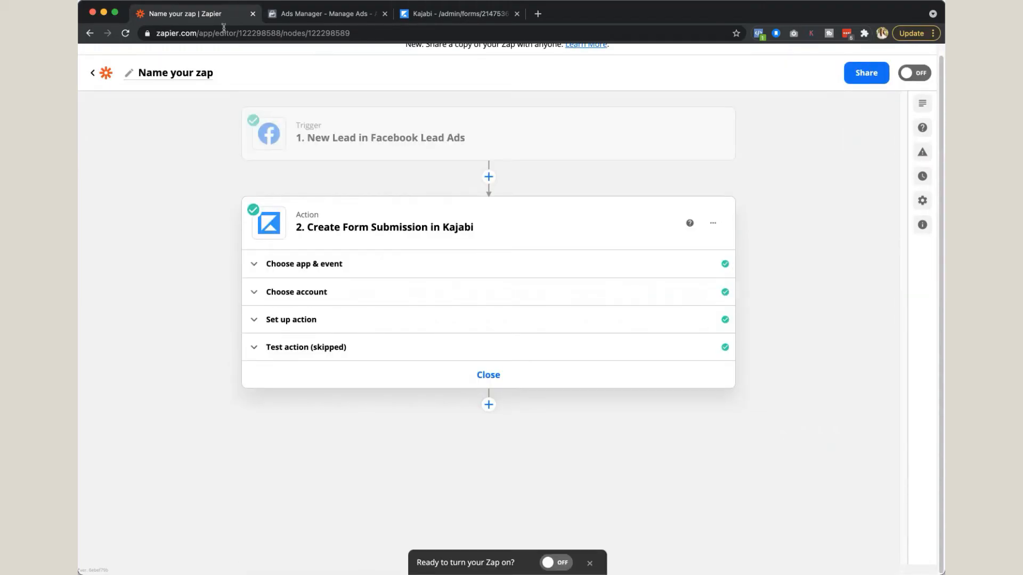
{"action": "scroll", "coordinate": [335, 329], "scroll_direction": "up", "scroll_amount": 1}
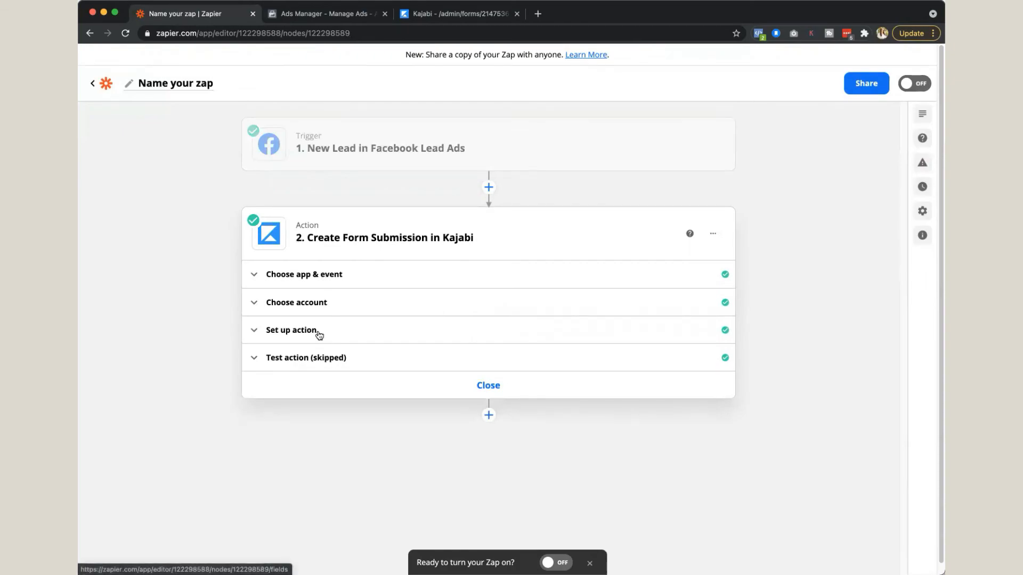
Step: Review the Kajabi action's field mapping and the sample lead data in the Facebook Lead Ads trigger's test
{"action": "left_click", "coordinate": [318, 334]}
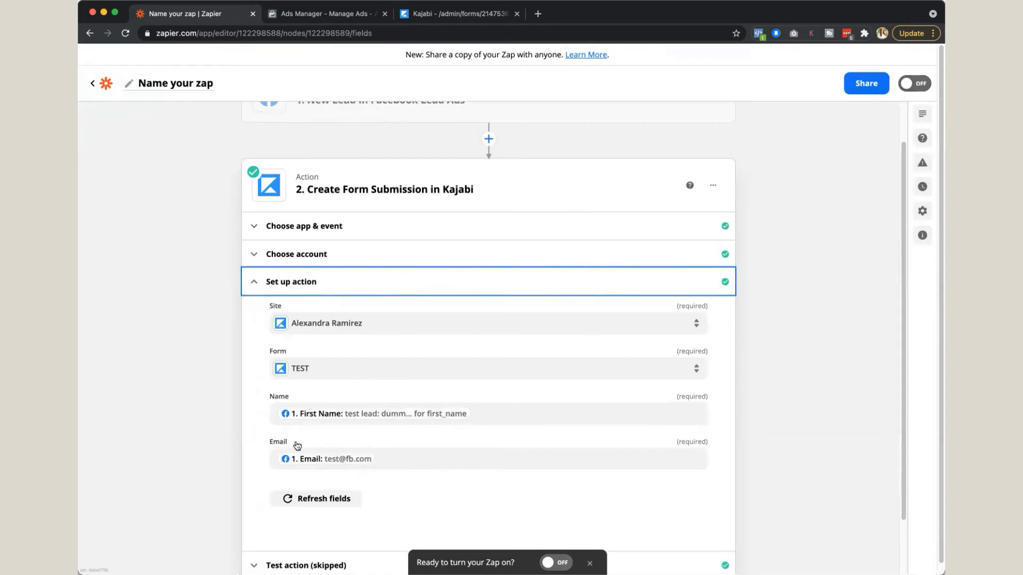
{"action": "scroll", "coordinate": [382, 448], "scroll_direction": "up", "scroll_amount": 2}
{"action": "left_click", "coordinate": [375, 152]}
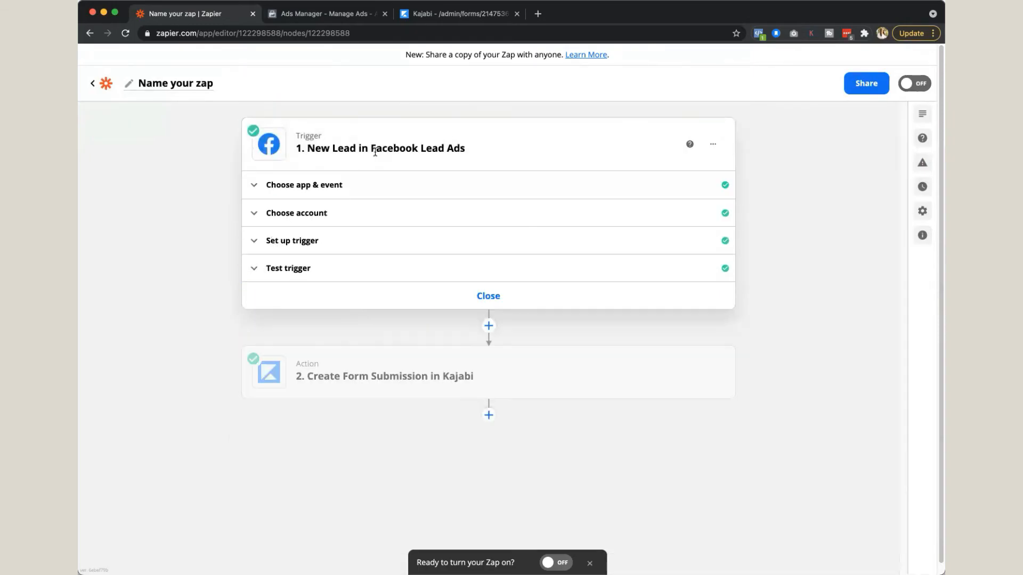
{"action": "left_click", "coordinate": [349, 266]}
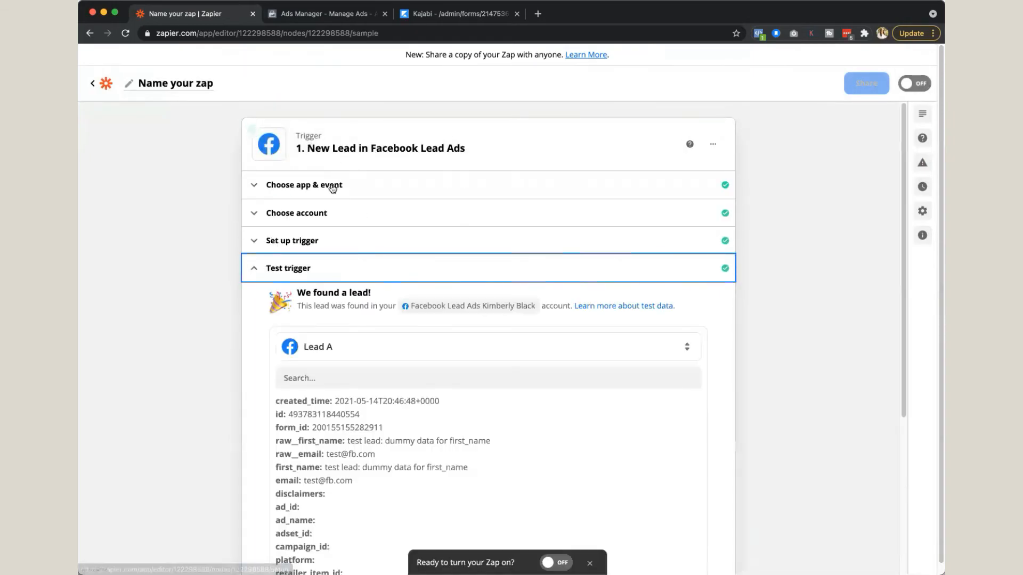
{"action": "scroll", "coordinate": [391, 380], "scroll_direction": "down", "scroll_amount": 2}
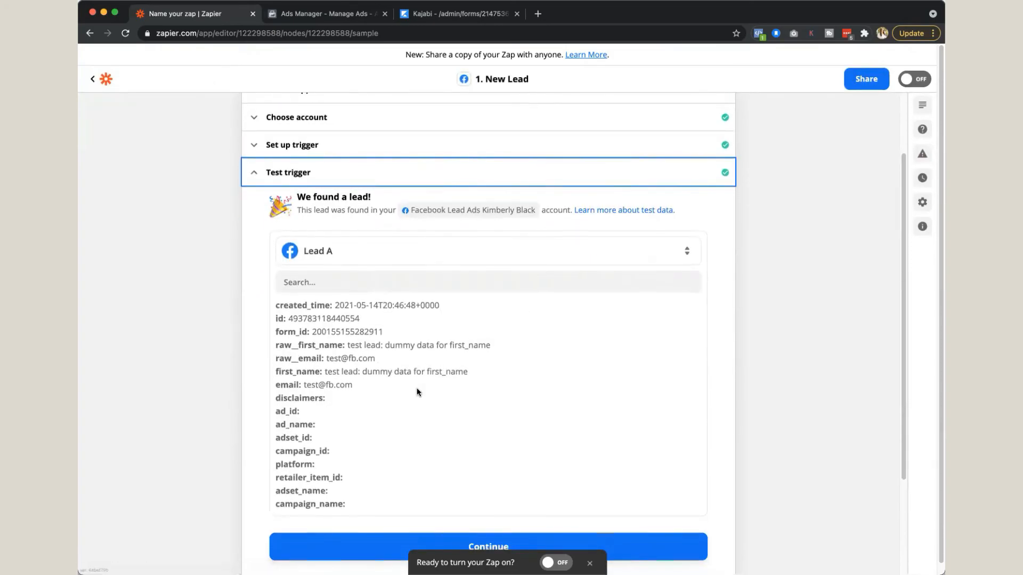
Step: Continue from the trigger to recheck the Kajabi action's setup, and switch to the ad draft in Ads Manager
{"action": "scroll", "coordinate": [418, 391], "scroll_direction": "down", "scroll_amount": 3}
{"action": "left_click", "coordinate": [389, 525]}
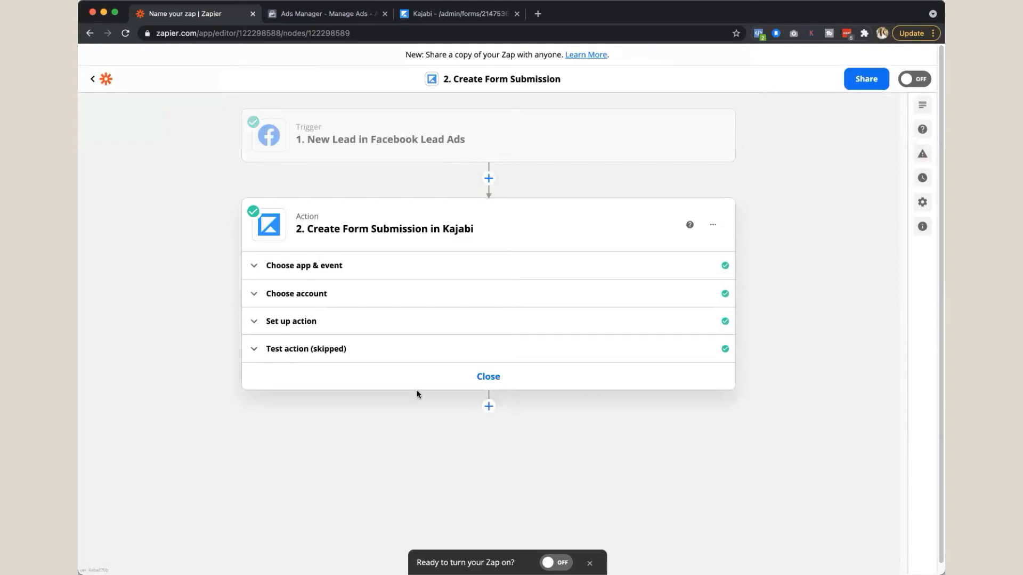
{"action": "left_click", "coordinate": [343, 322]}
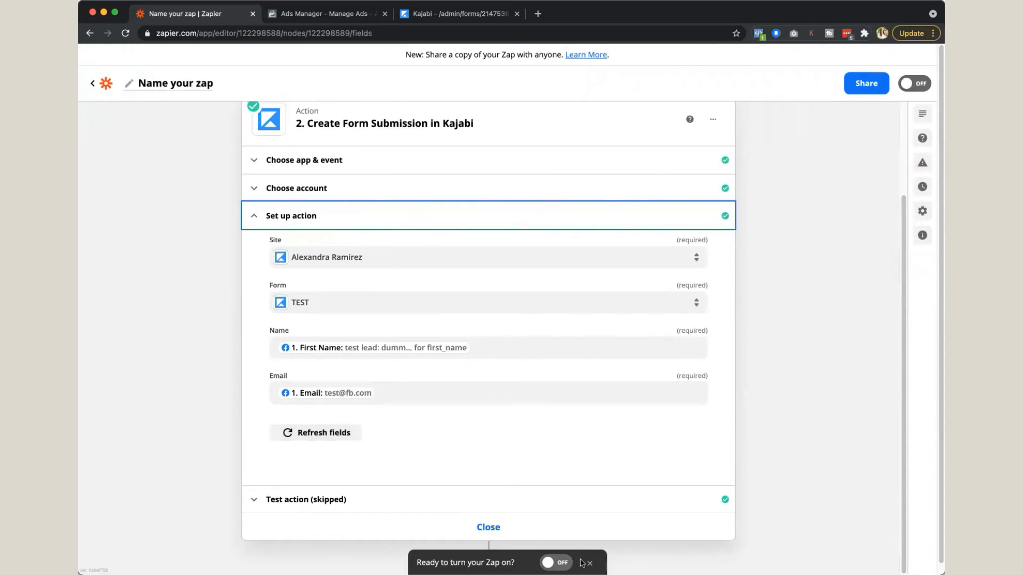
{"action": "left_click", "coordinate": [339, 15]}
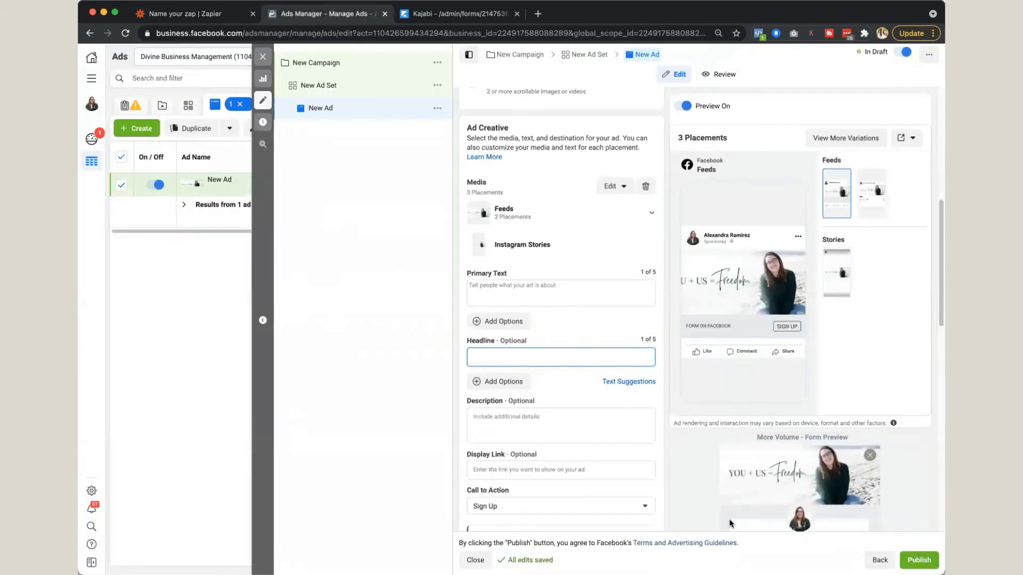